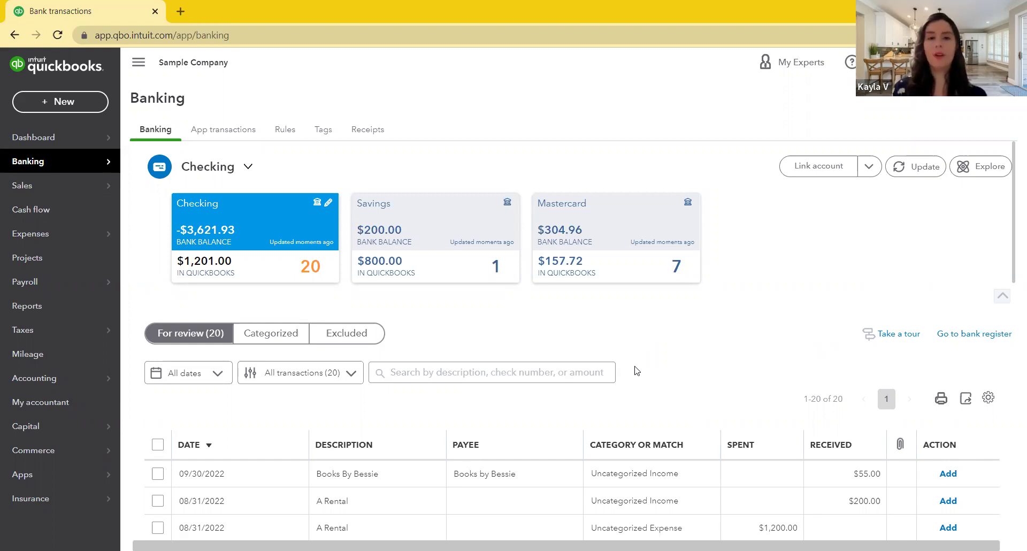
# - Categorize the 09/30/2022 Books By Bessie deposit of $55.00 in Checking as Services income and add it
pyautogui.scroll(-1, 637, 370)
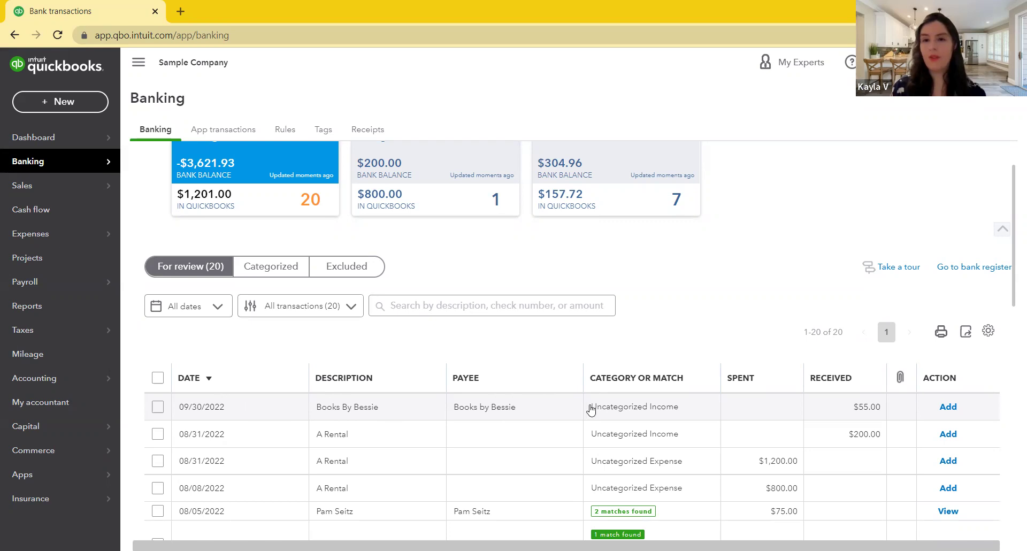
pyautogui.click(652, 409)
pyautogui.scroll(-1, 544, 367)
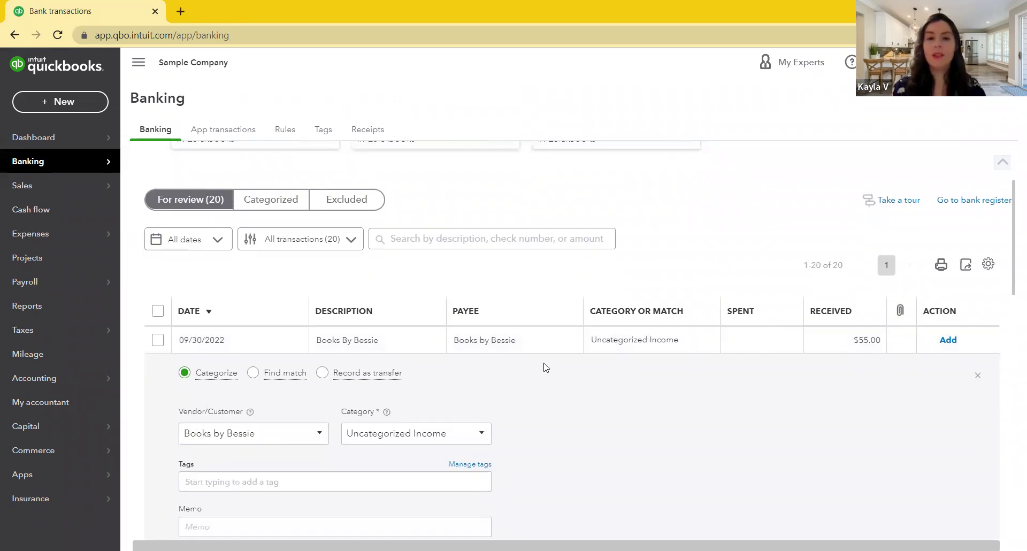
pyautogui.click(484, 433)
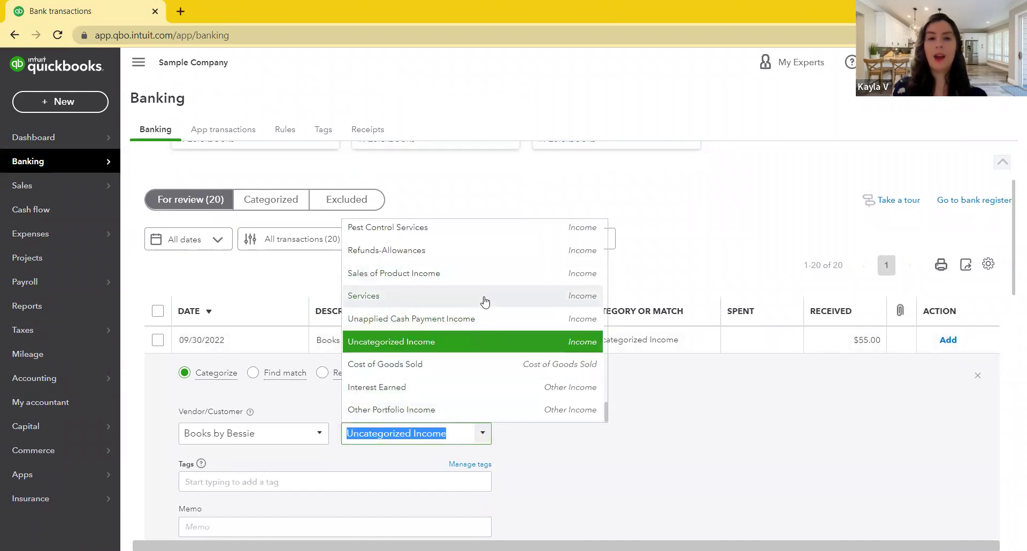
pyautogui.click(486, 301)
pyautogui.scroll(-1, 580, 420)
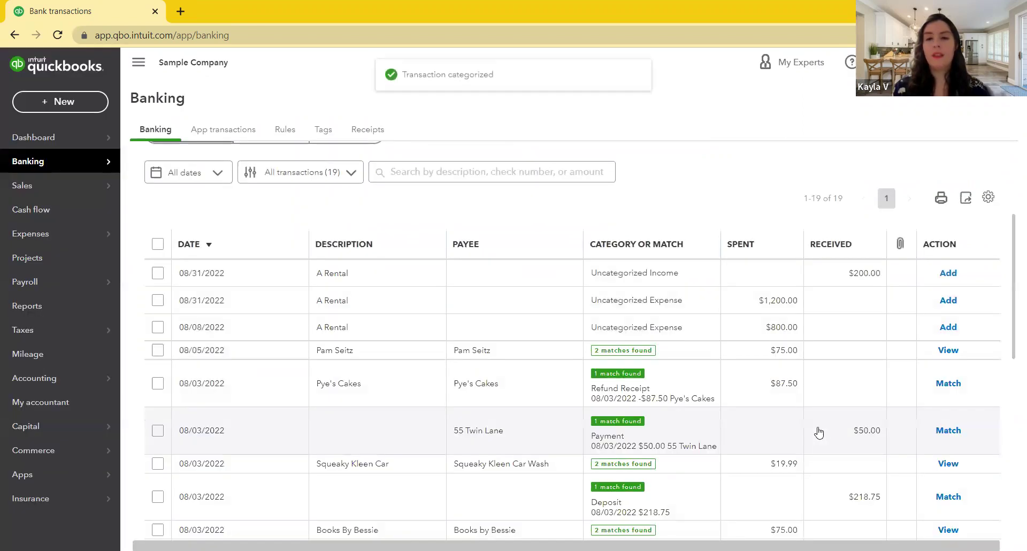
# - Examine the Checking account's balances and its transactions awaiting review
pyautogui.scroll(3, 802, 409)
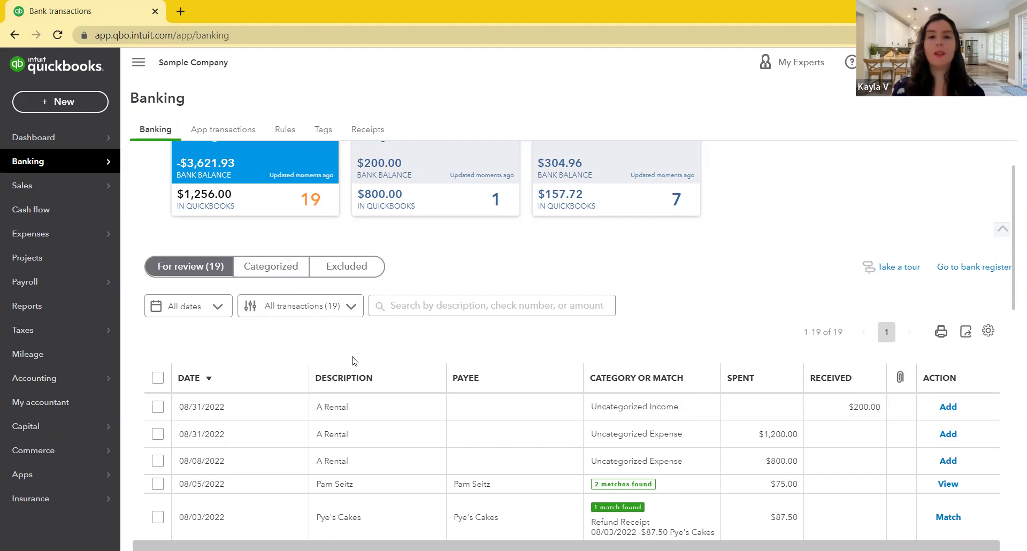
pyautogui.scroll(2, 448, 363)
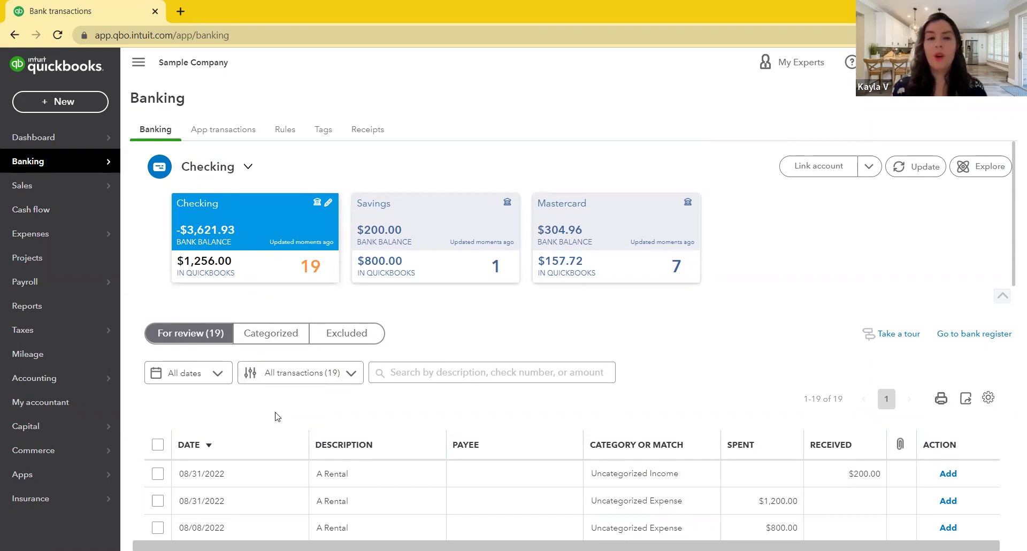
pyautogui.scroll(-1, 304, 422)
pyautogui.scroll(-2, 304, 422)
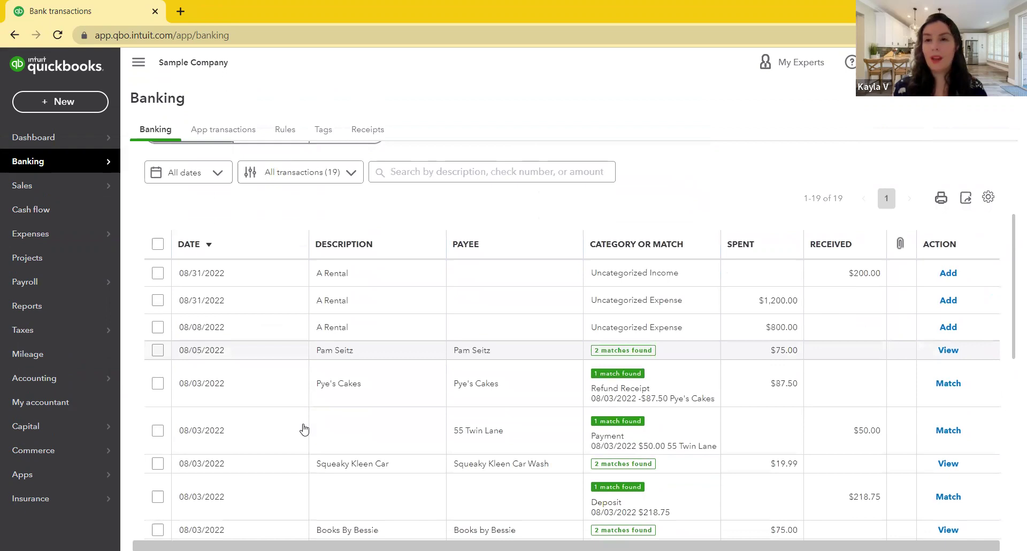
pyautogui.scroll(3, 302, 422)
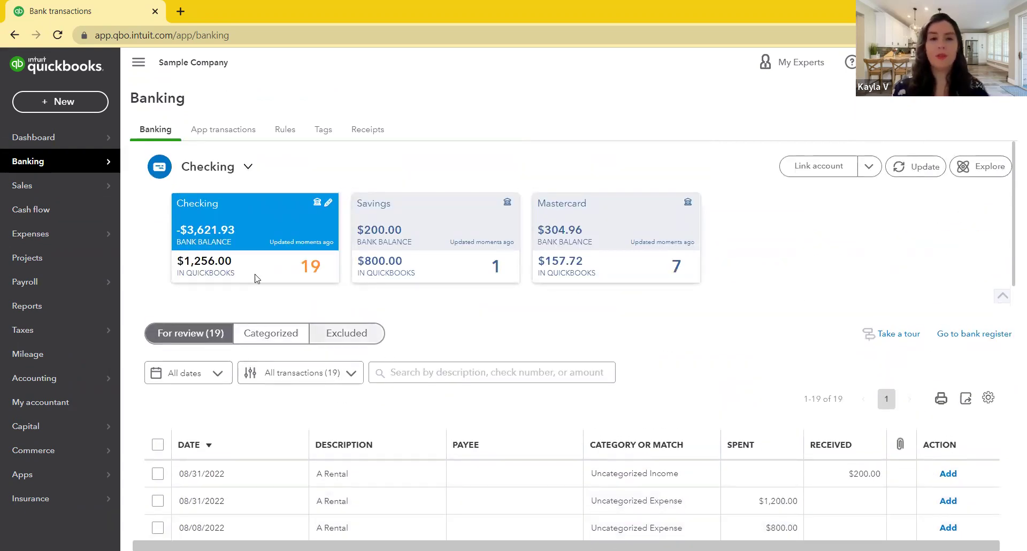
pyautogui.scroll(-2, 462, 383)
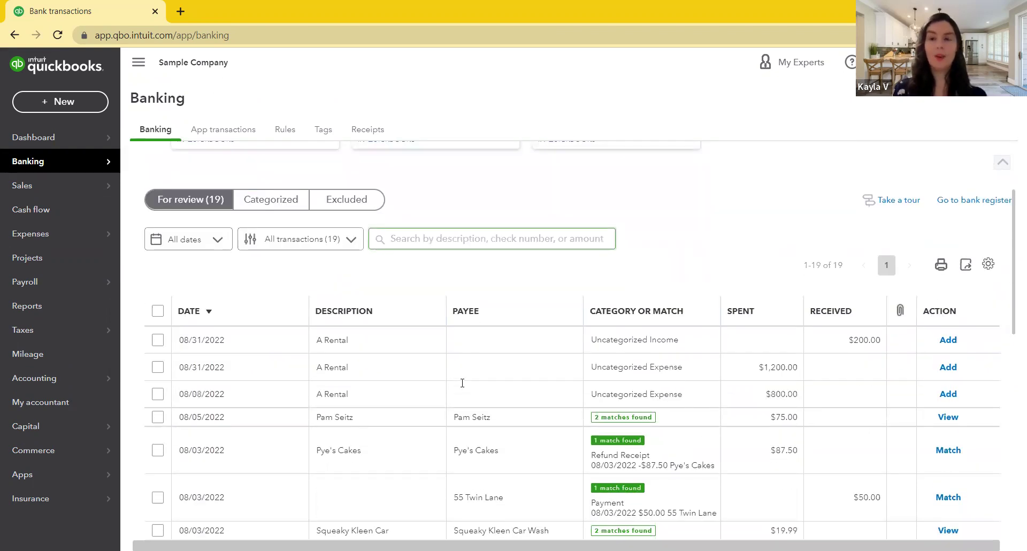
pyautogui.scroll(2, 291, 328)
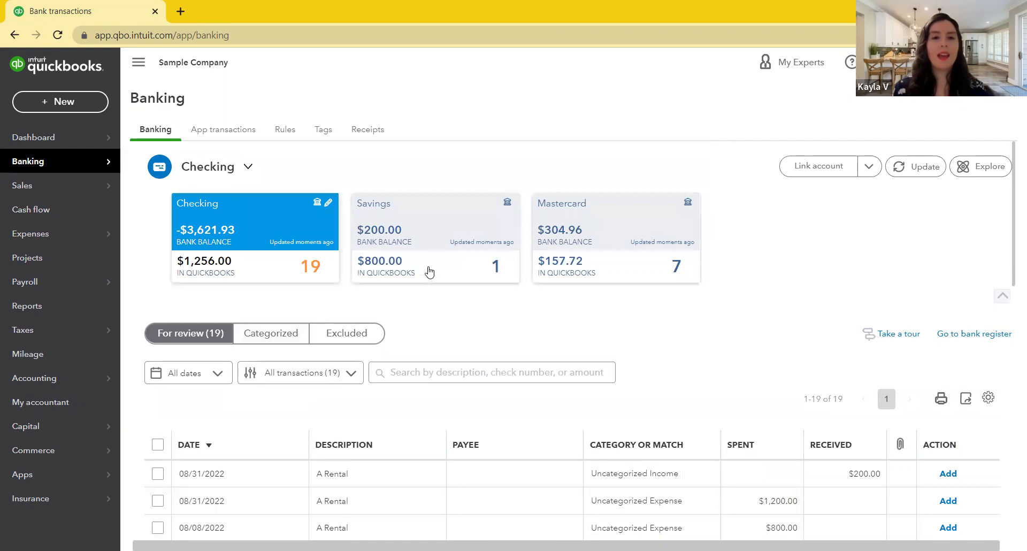
# - Review the pending transactions of the Savings and Mastercard accounts, and return to the Checking account
pyautogui.click(431, 261)
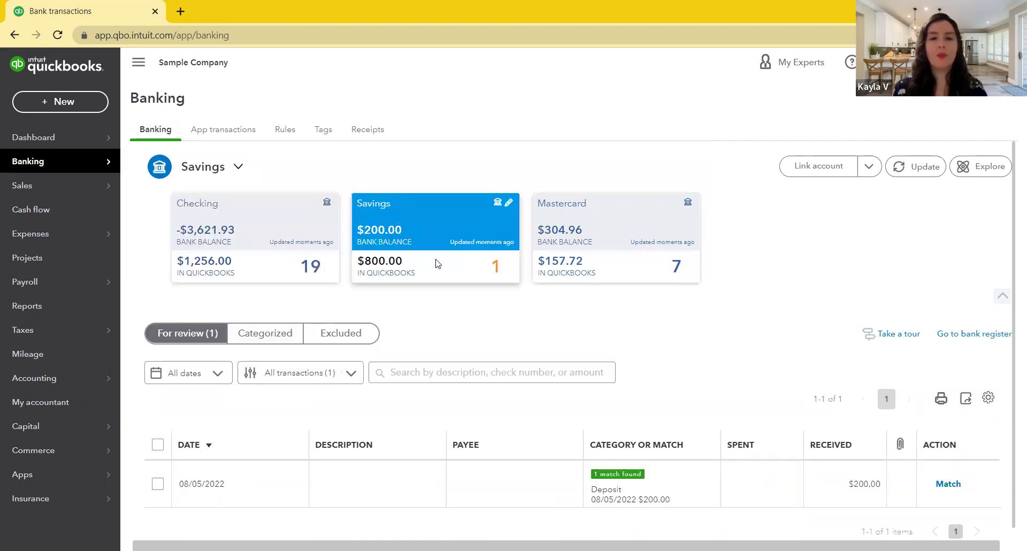
pyautogui.scroll(-1, 473, 335)
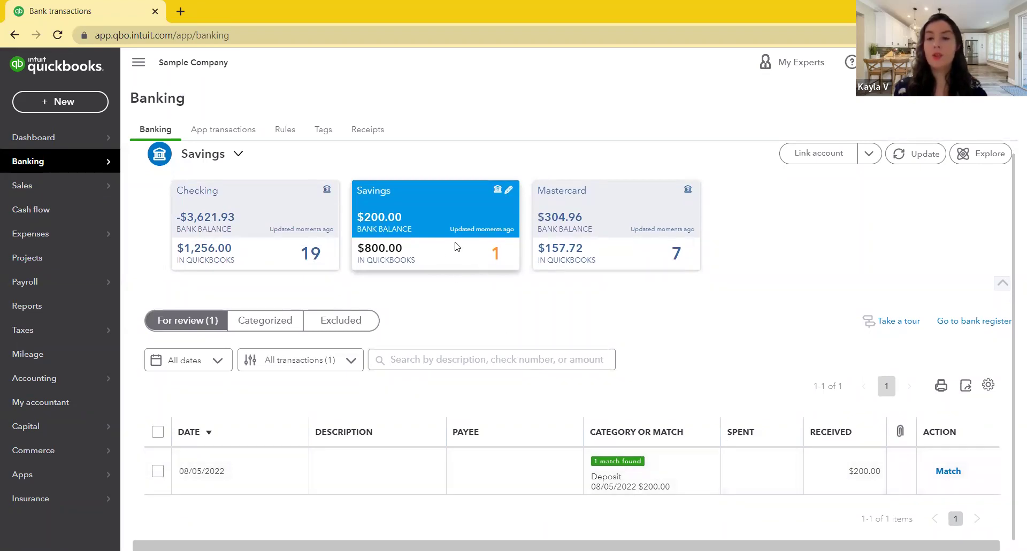
pyautogui.click(618, 251)
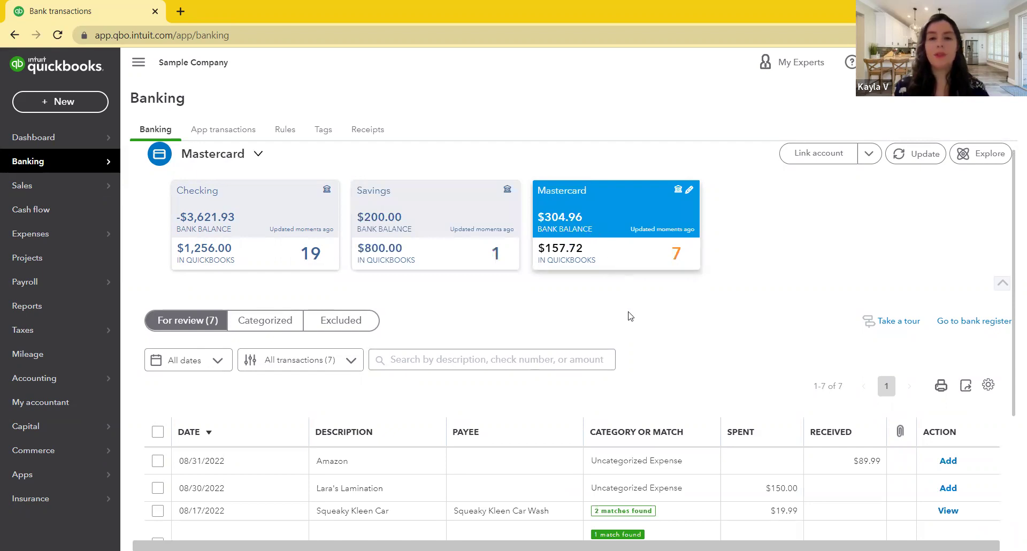
pyautogui.scroll(-2, 630, 317)
pyautogui.scroll(-2, 629, 316)
pyautogui.scroll(3, 631, 358)
pyautogui.scroll(1, 631, 359)
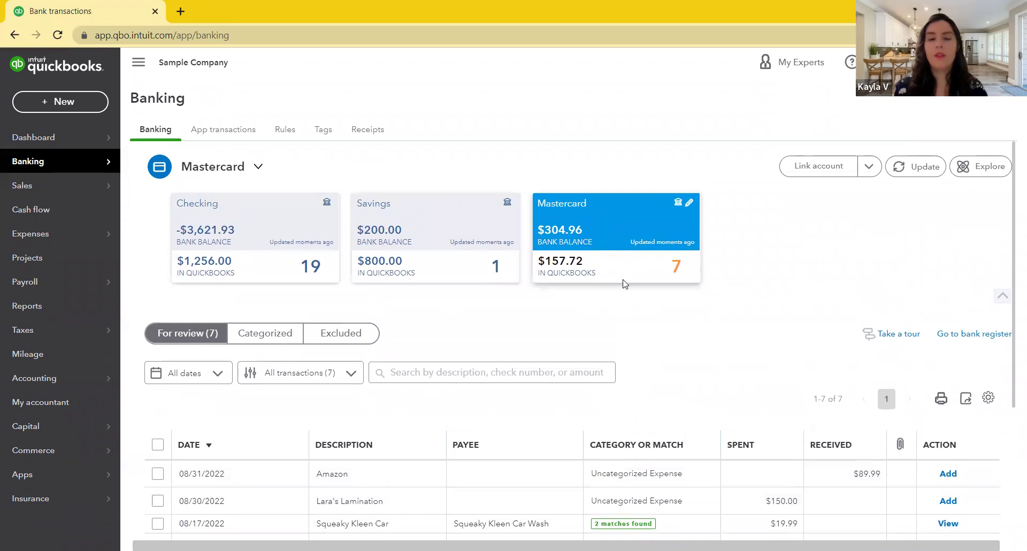
pyautogui.click(460, 282)
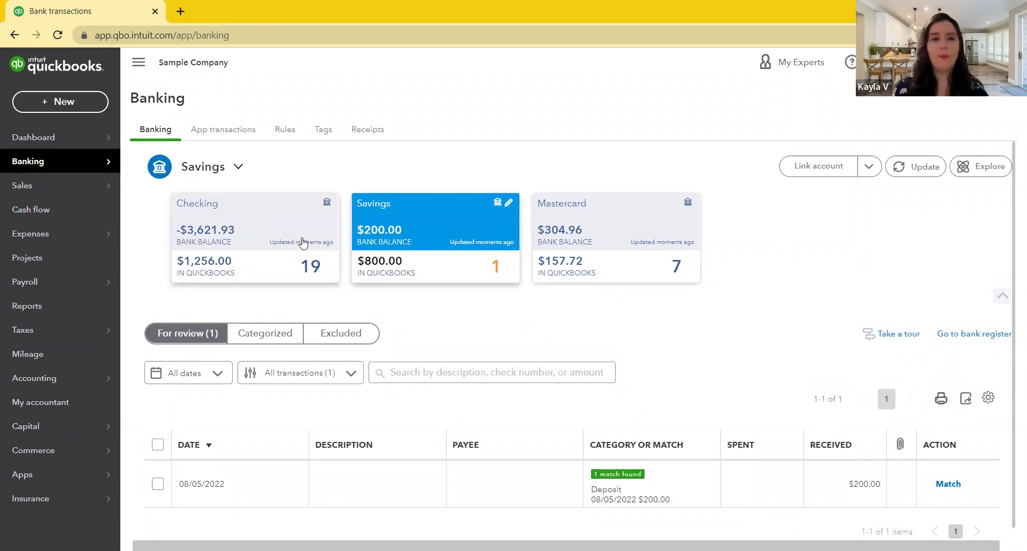
pyautogui.click(275, 232)
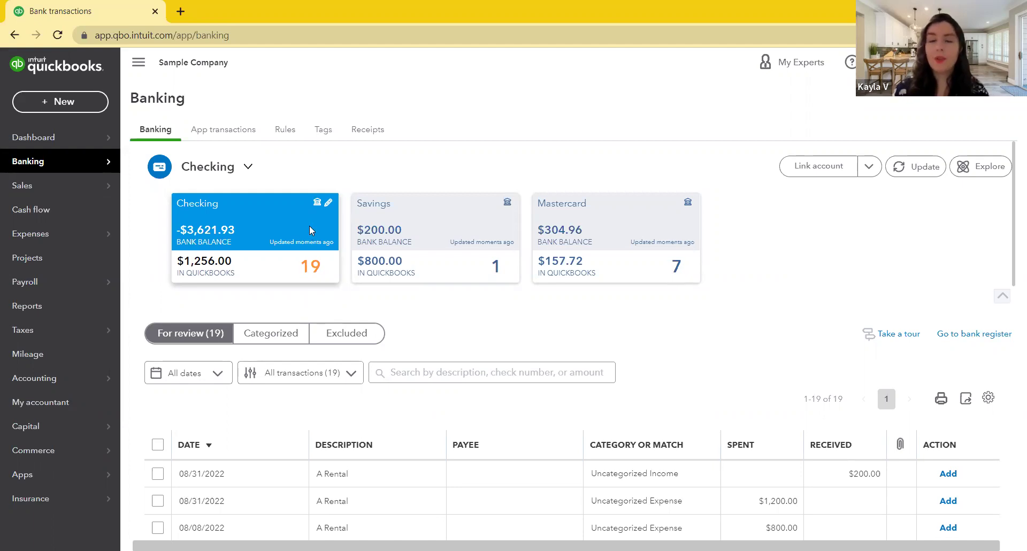
pyautogui.moveTo(318, 203)
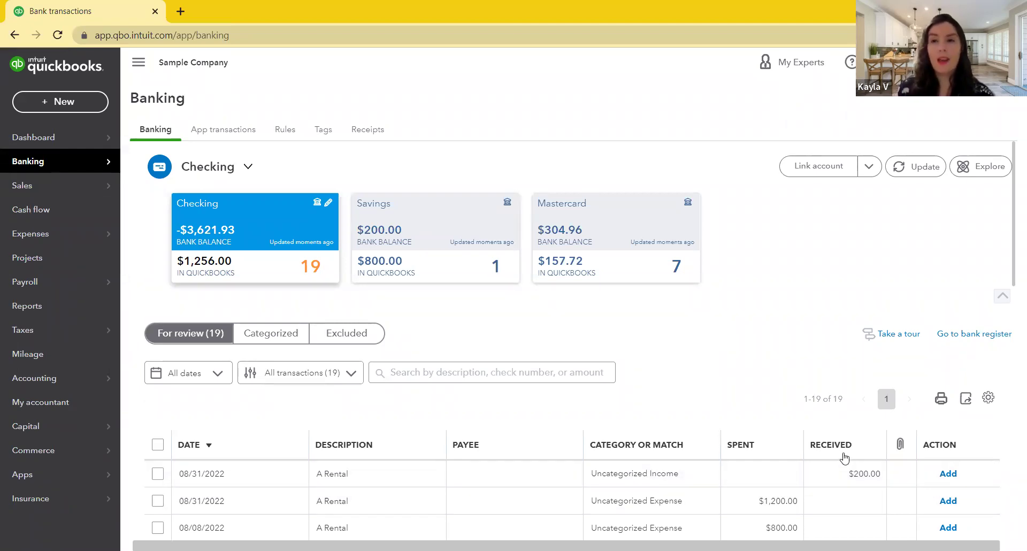
# - Compare the Checking account's categorized, for-review and excluded transaction lists
pyautogui.click(272, 335)
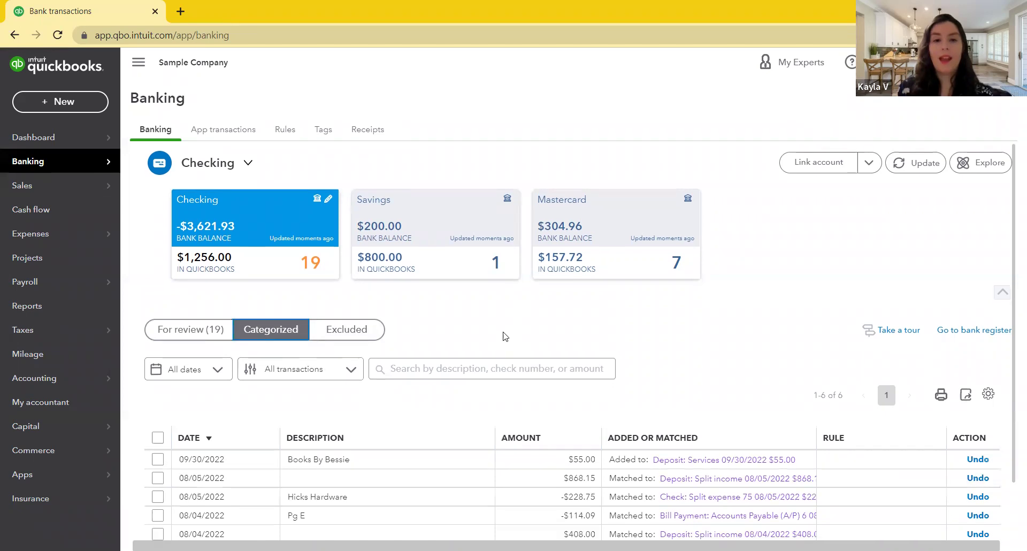
pyautogui.scroll(-1, 503, 343)
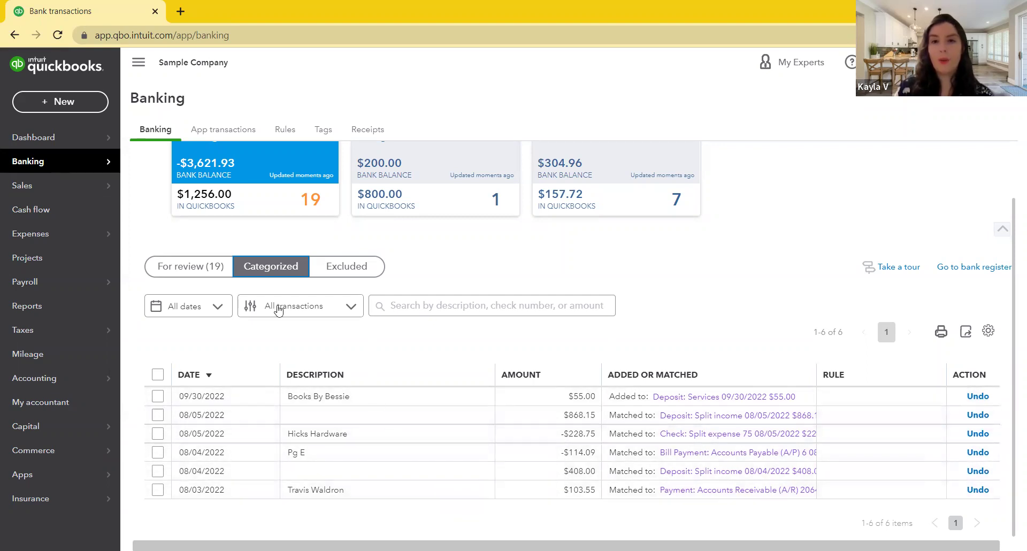
pyautogui.click(212, 266)
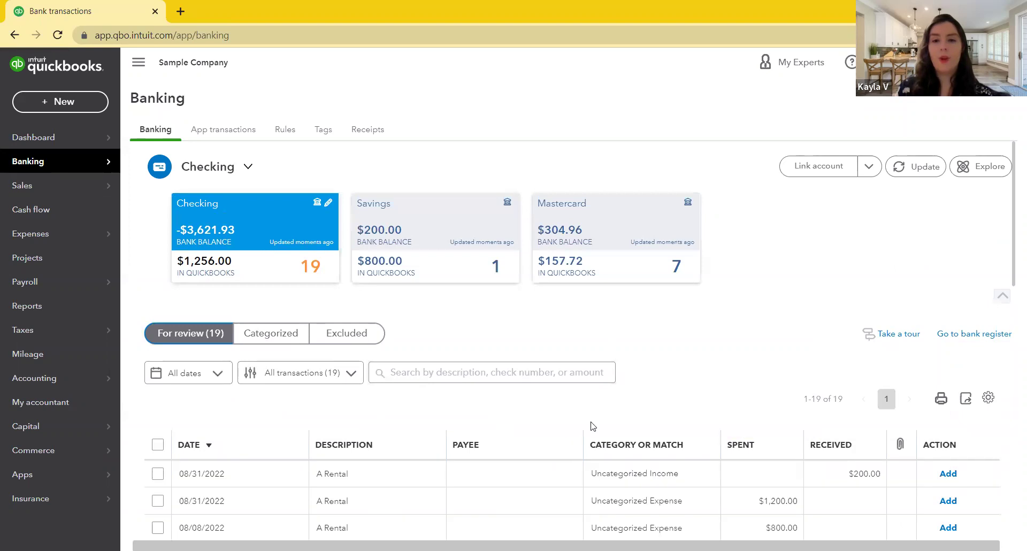
pyautogui.scroll(-1, 739, 447)
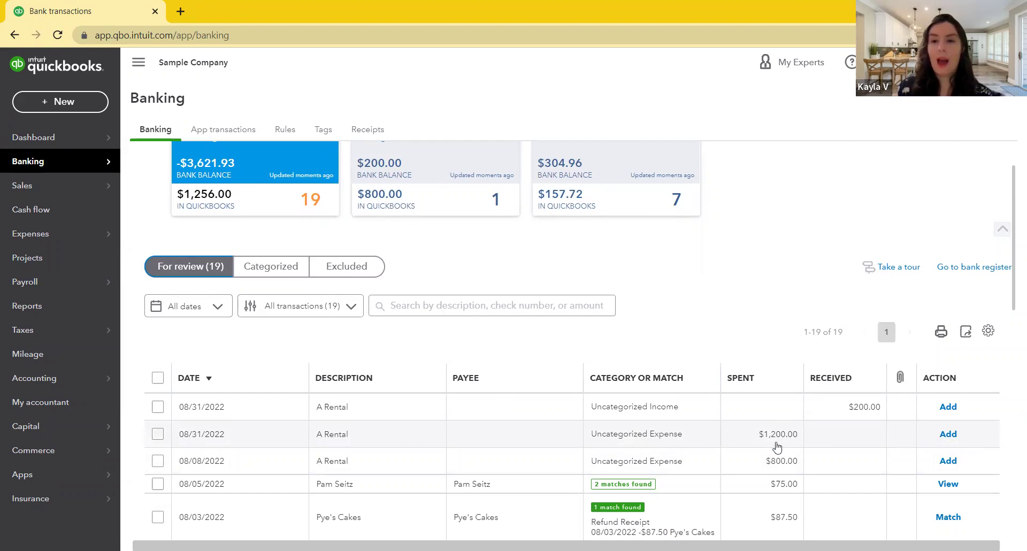
pyautogui.click(271, 268)
pyautogui.scroll(-1, 486, 344)
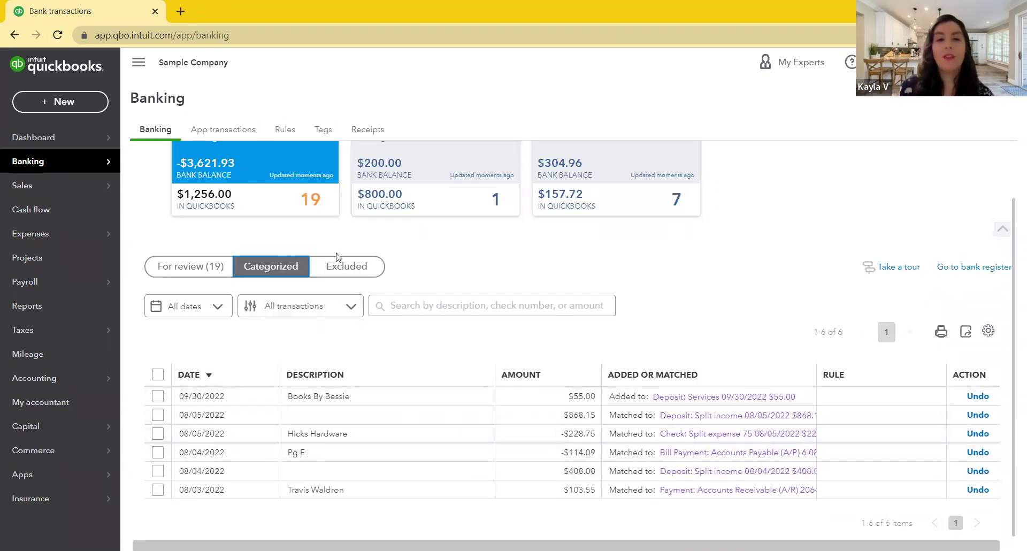
pyautogui.click(345, 265)
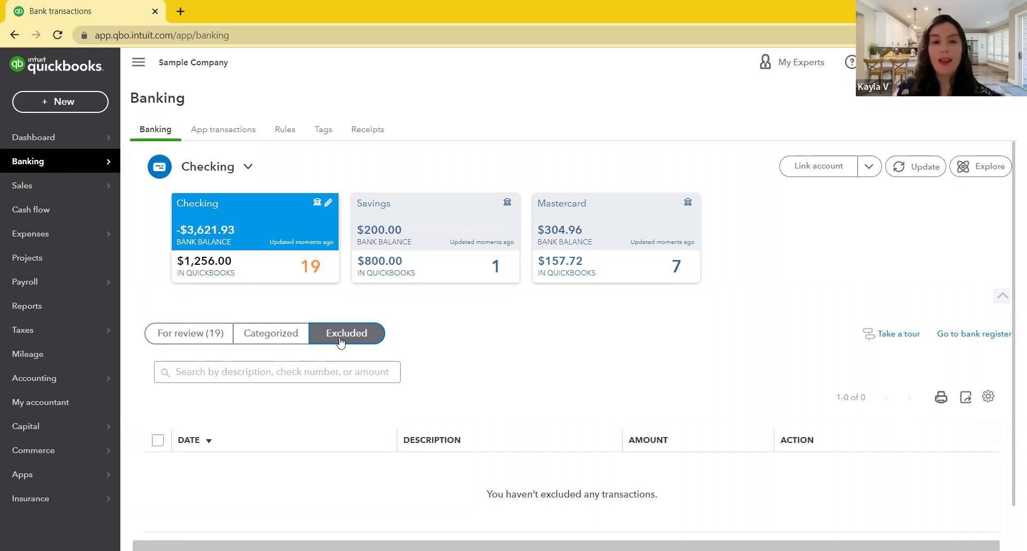
# - Exclude the 08/31/2022 A Rental expense of $1,200.00 from the Checking transactions for review
pyautogui.click(219, 344)
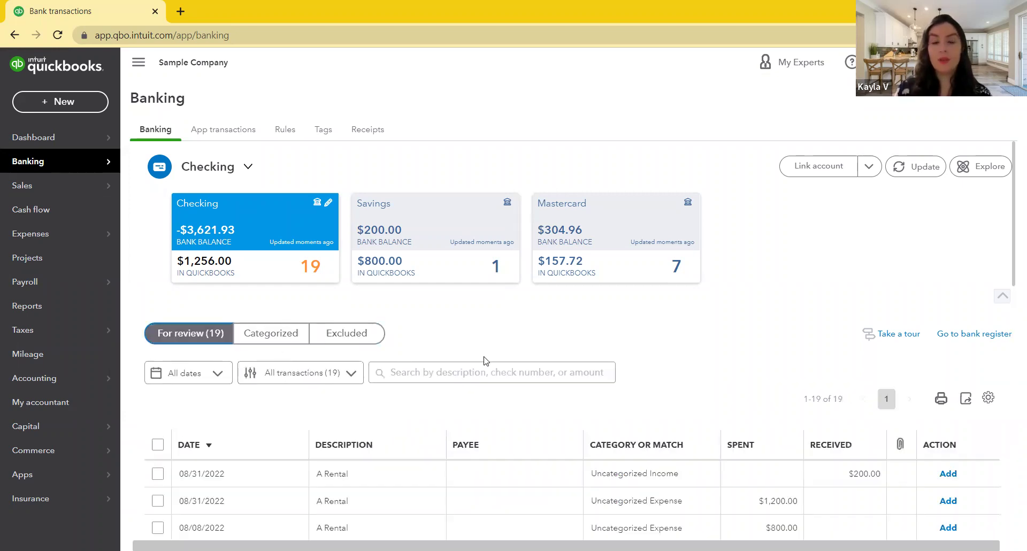
pyautogui.scroll(-4, 482, 359)
pyautogui.click(488, 318)
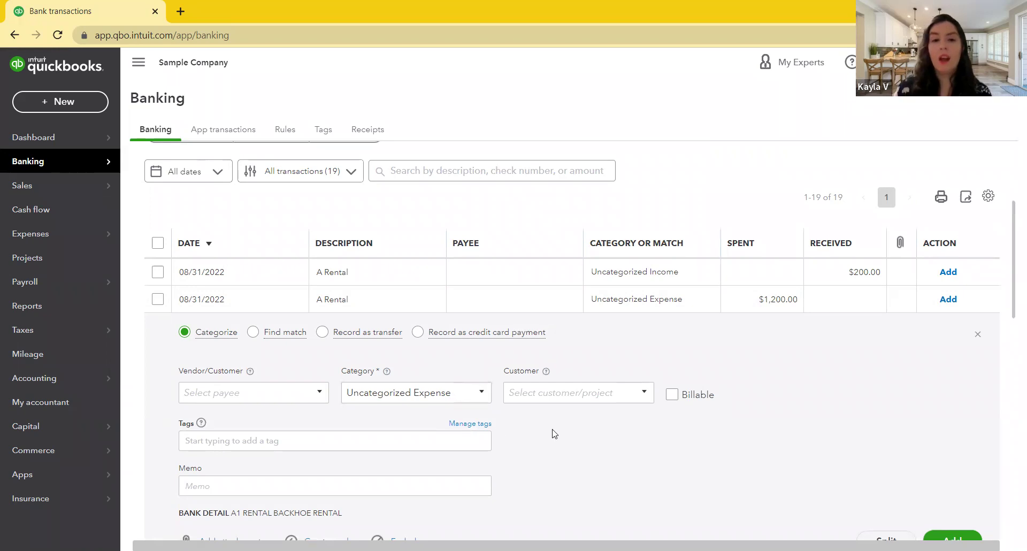
pyautogui.scroll(-1, 481, 433)
pyautogui.click(402, 480)
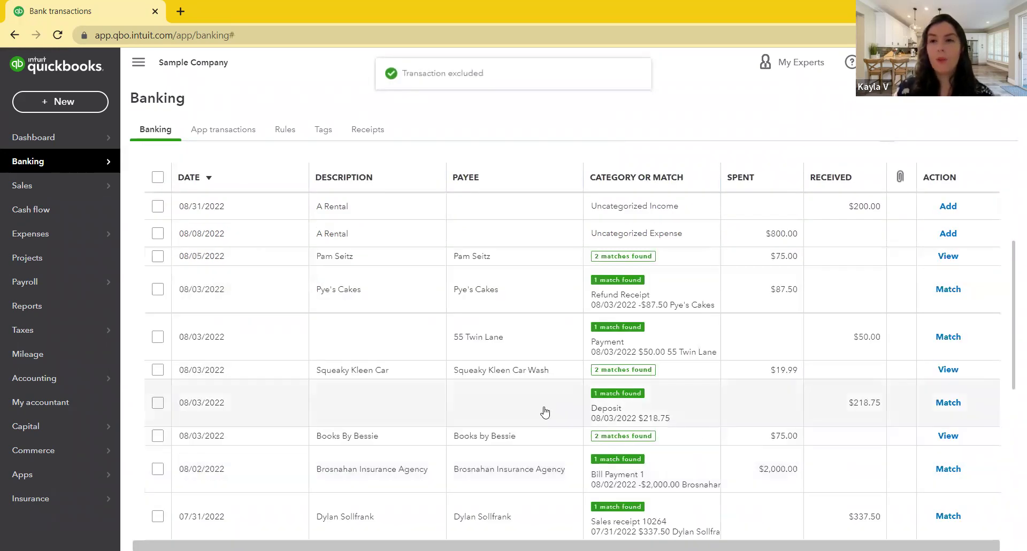
# - Check the Checking account's categorized and excluded lists for the excluded A Rental transaction
pyautogui.scroll(3, 545, 412)
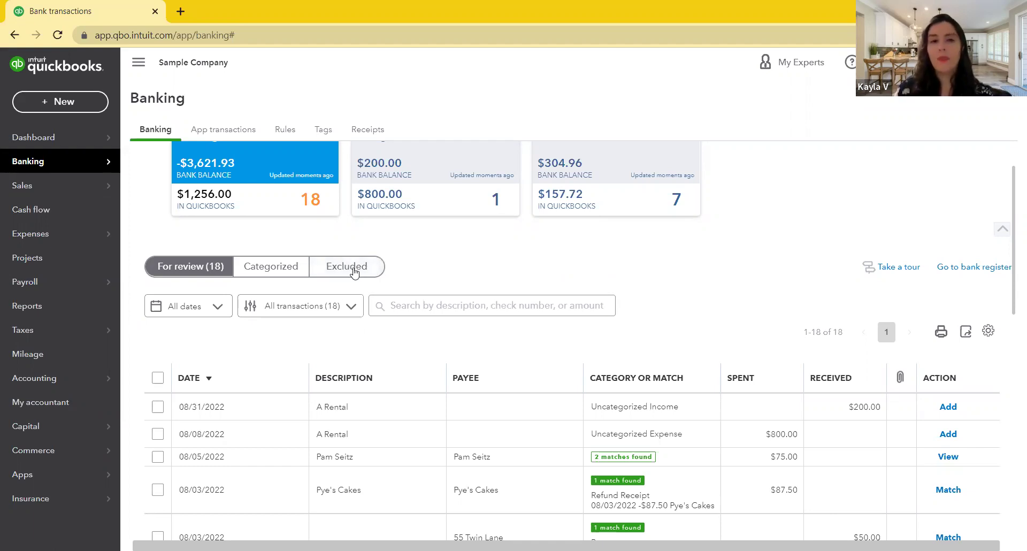
pyautogui.click(267, 267)
pyautogui.click(346, 333)
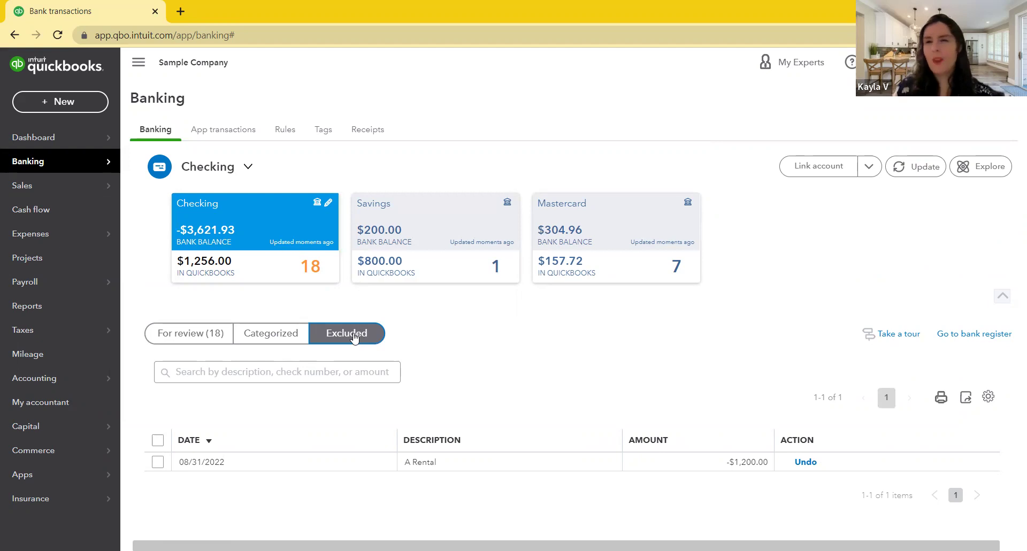
# - Return to the Checking transactions for review and look through the whole list
pyautogui.click(214, 332)
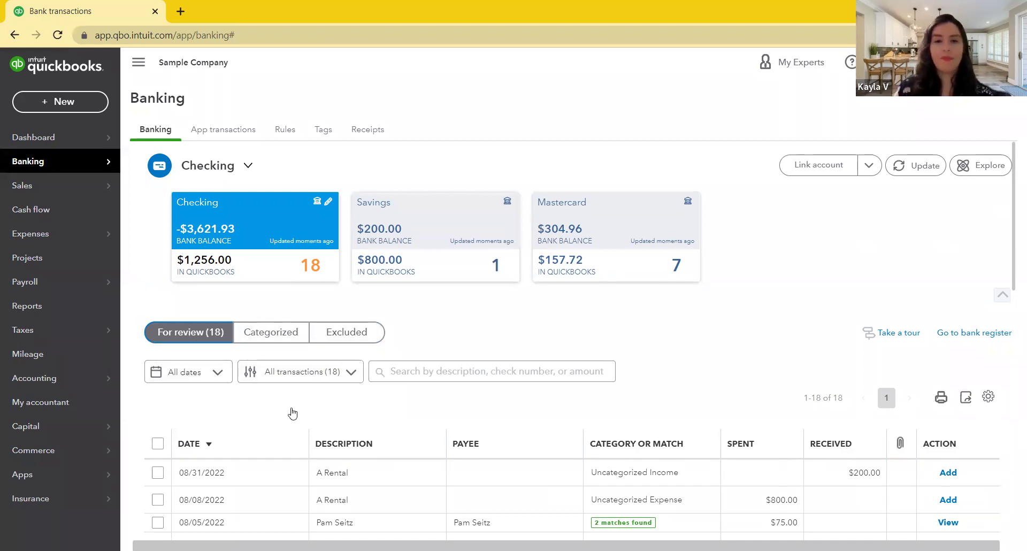
pyautogui.scroll(-1, 435, 364)
pyautogui.scroll(-7, 434, 365)
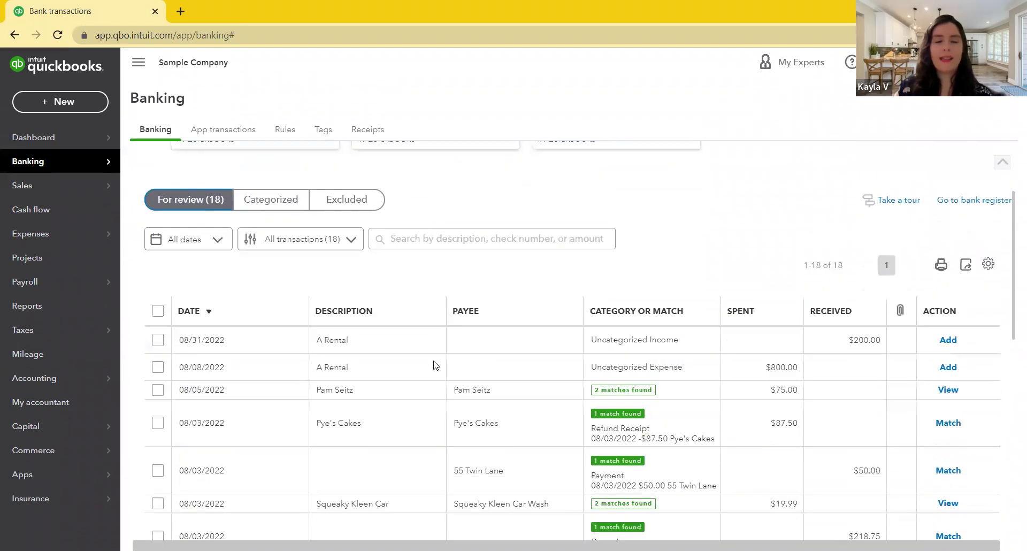
pyautogui.scroll(-2, 434, 365)
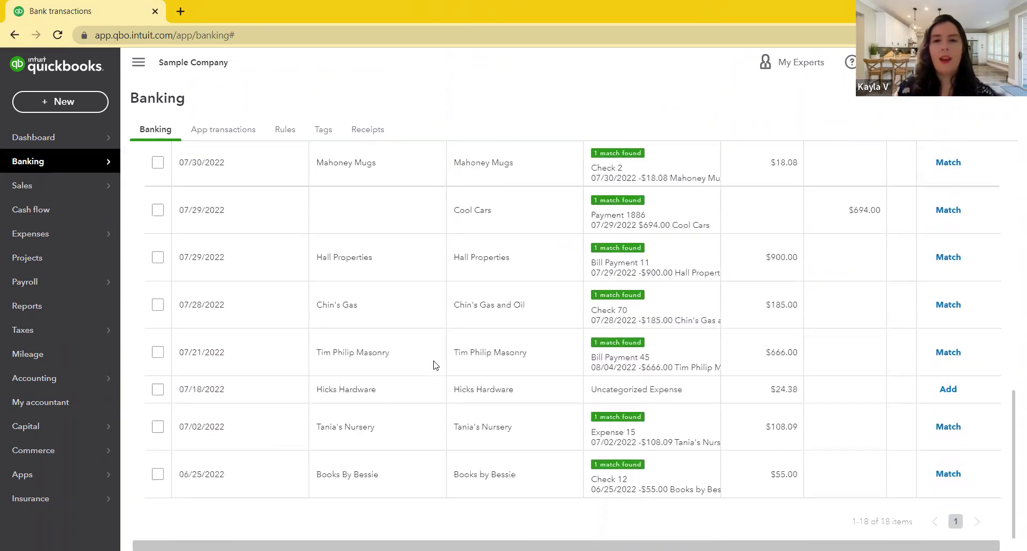
pyautogui.scroll(3, 432, 415)
pyautogui.scroll(5, 428, 406)
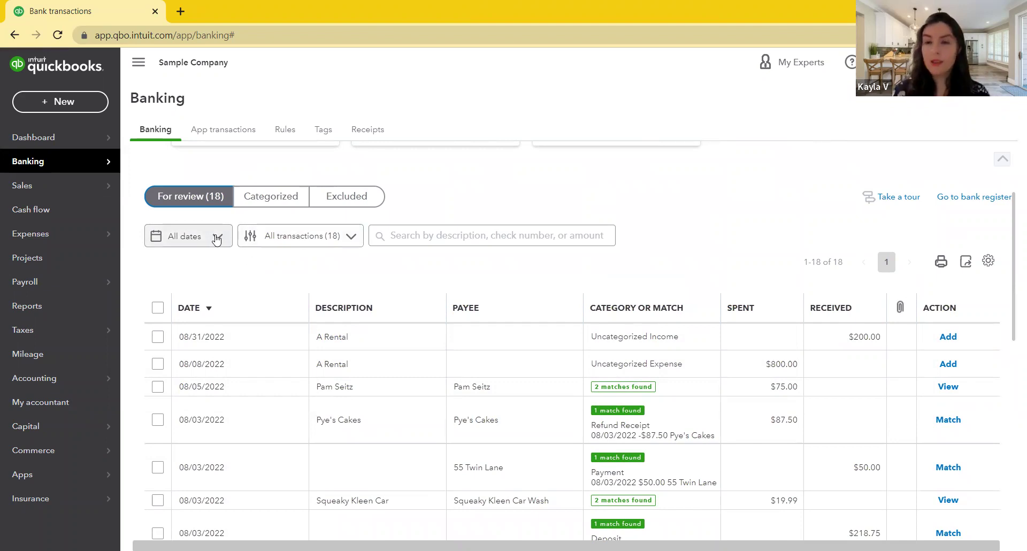
# - Examine the date filter's preset and custom ranges and the transaction type filter's options for the Checking transactions for review
pyautogui.click(445, 241)
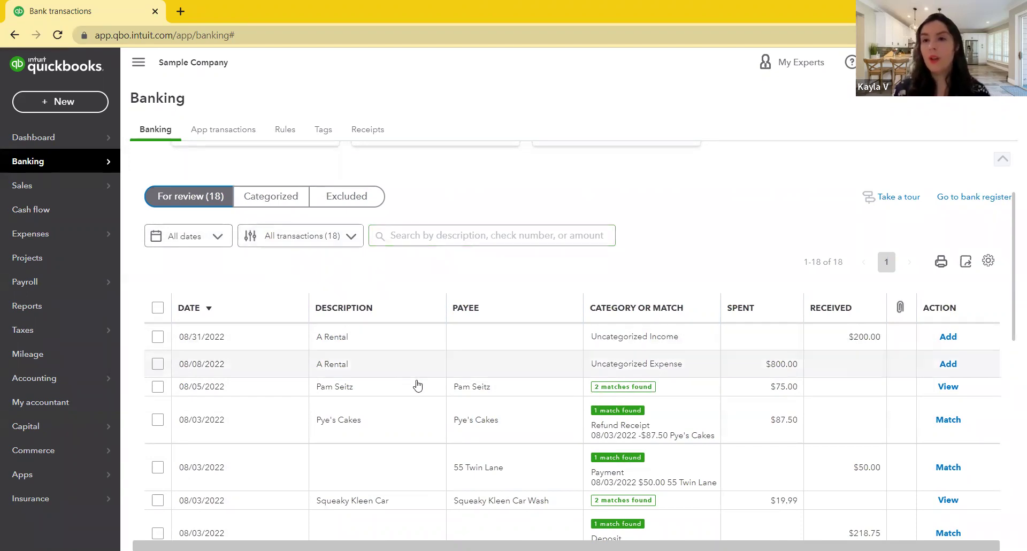
pyautogui.click(213, 237)
pyautogui.click(284, 298)
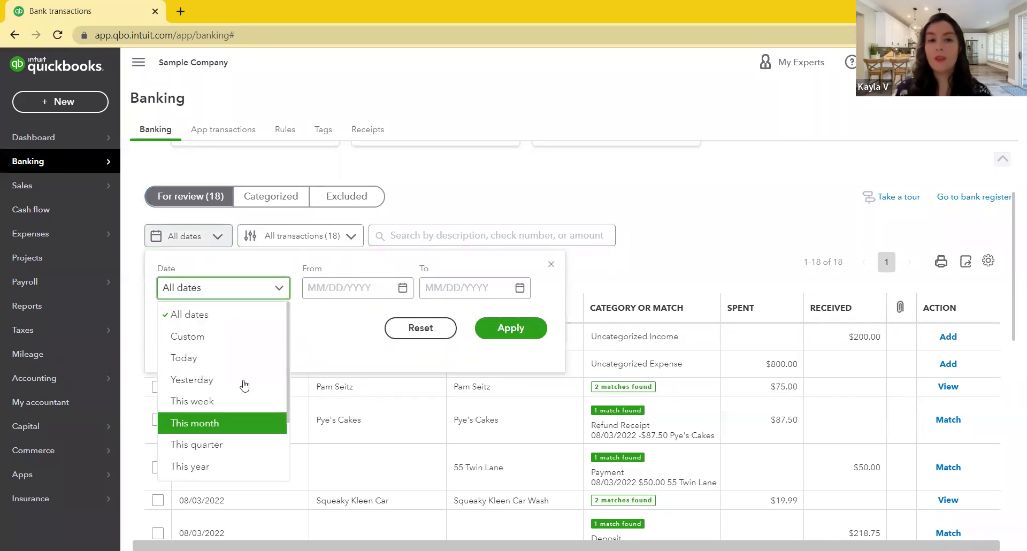
pyautogui.scroll(-2, 244, 424)
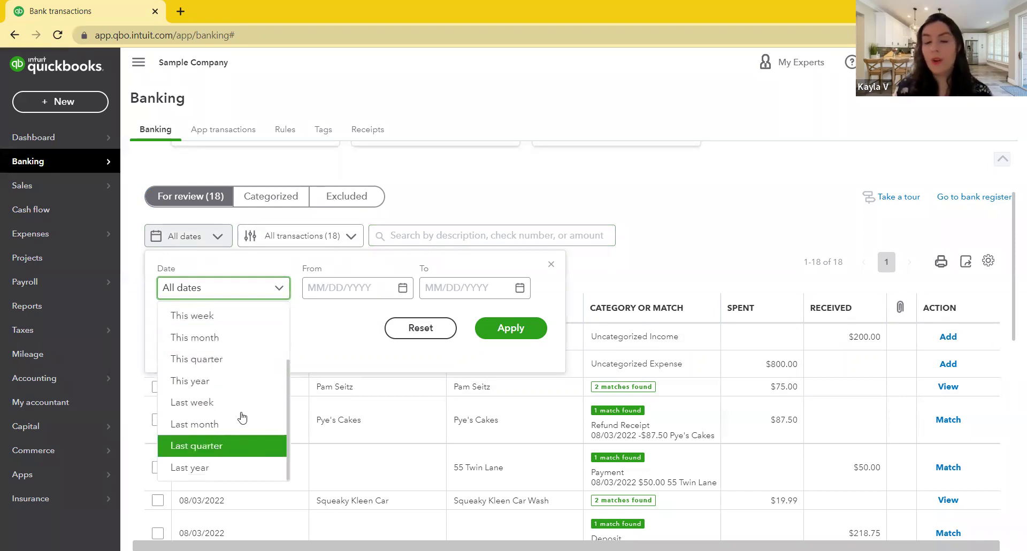
pyautogui.click(322, 342)
pyautogui.click(321, 289)
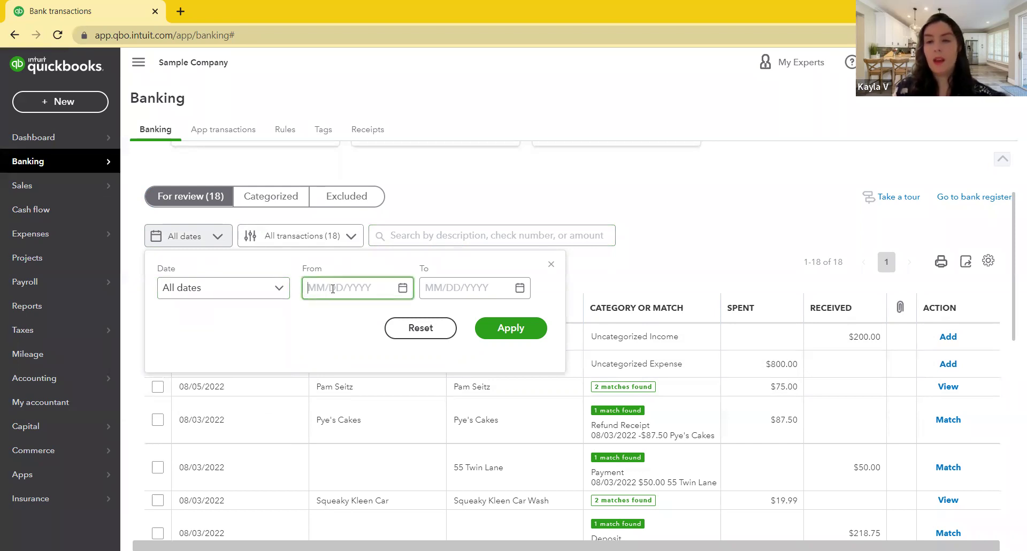
pyautogui.click(553, 267)
pyautogui.click(353, 236)
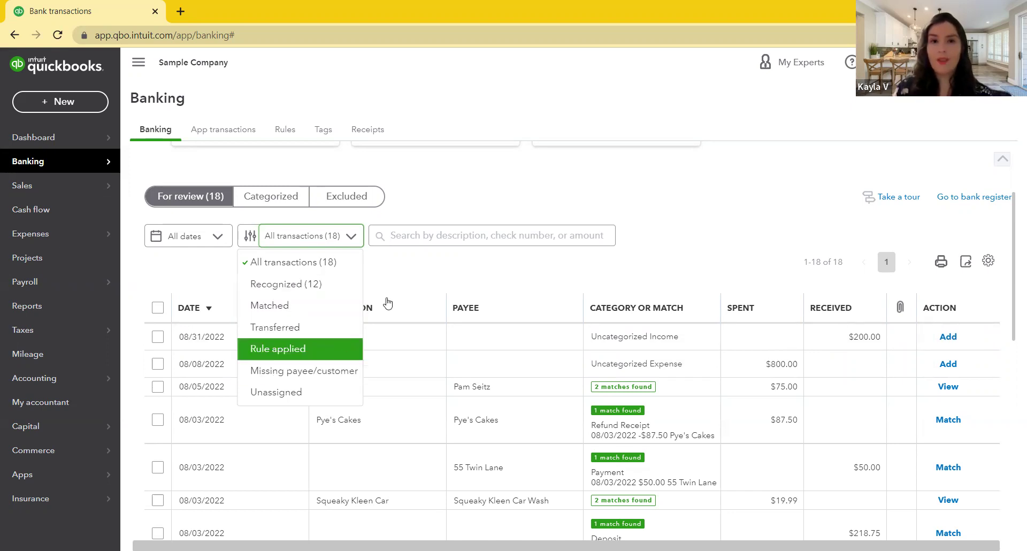
# - Enter 110 as a search term for the transactions for review and clear it again
pyautogui.click(400, 239)
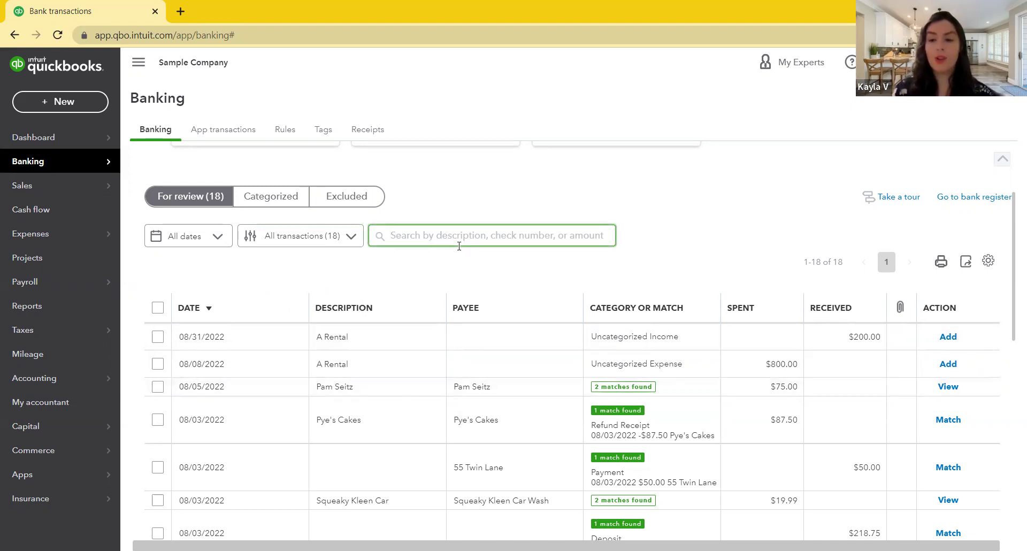
pyautogui.write('110')
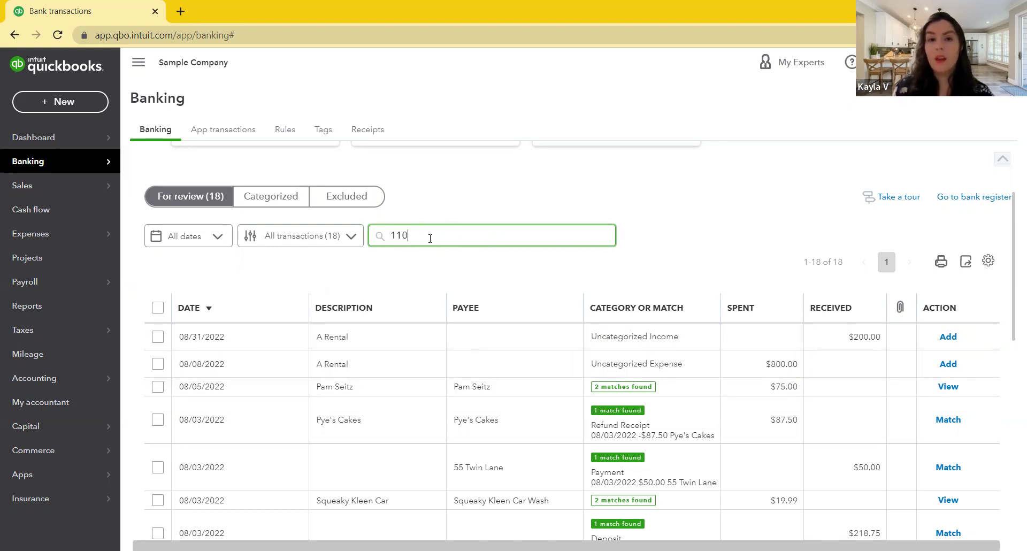
pyautogui.press('BackSpace')
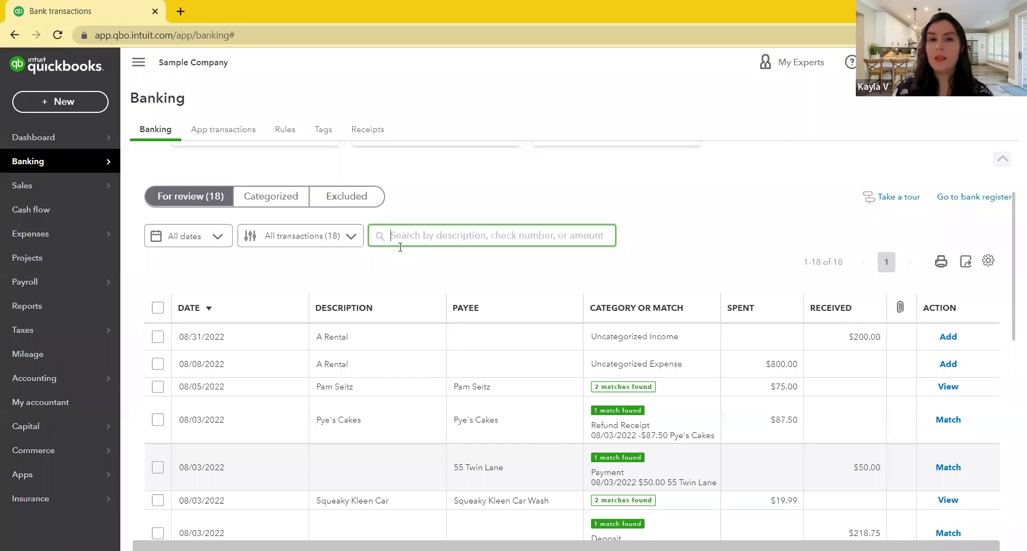
pyautogui.click(451, 250)
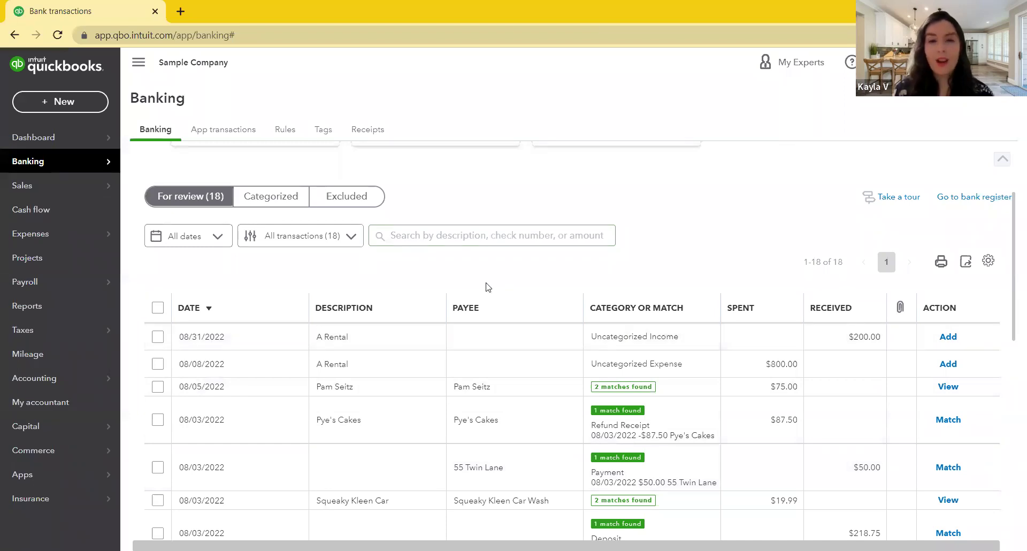
# - Toggle the transactions for review between oldest-first and newest-first date order, ending with the newest first
pyautogui.click(192, 308)
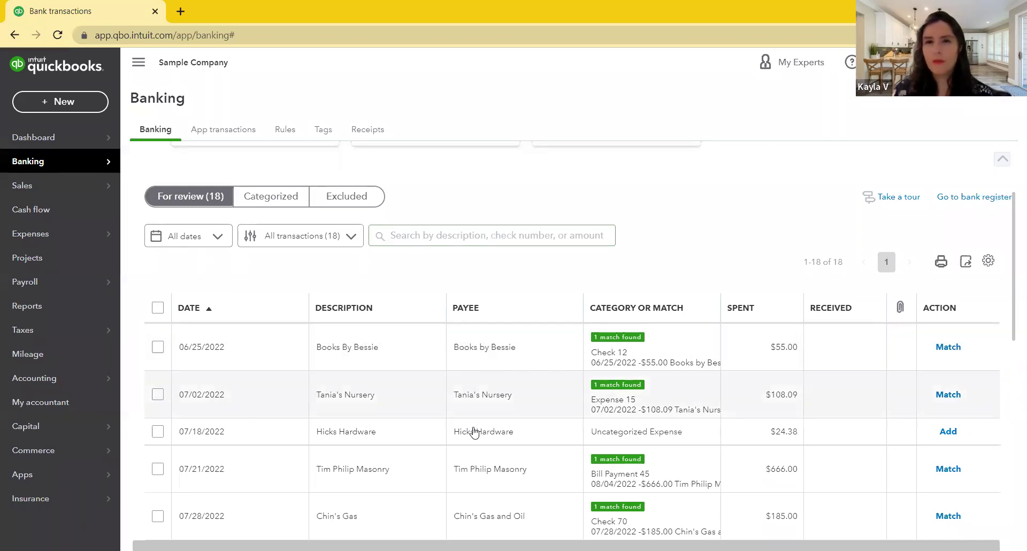
pyautogui.click(464, 237)
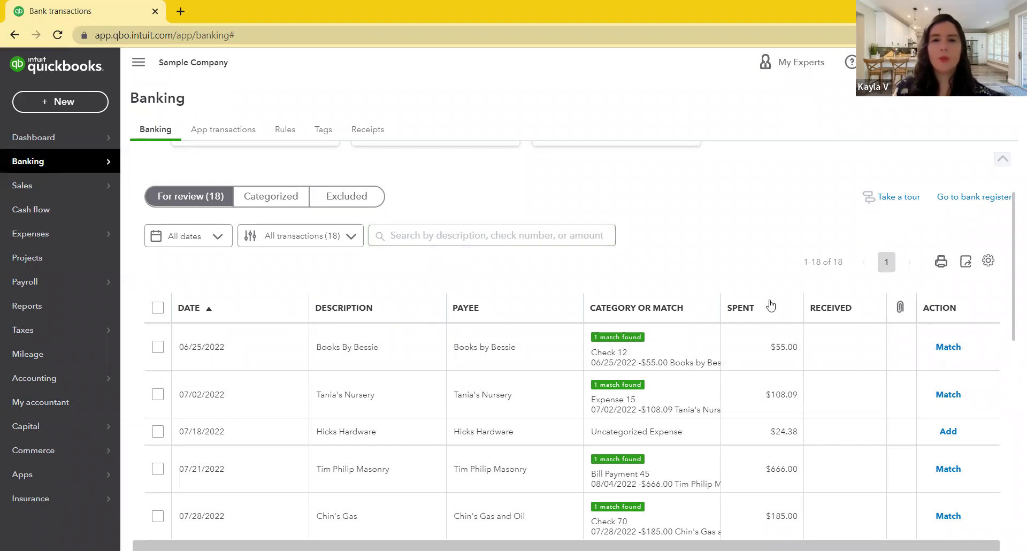
pyautogui.click(189, 309)
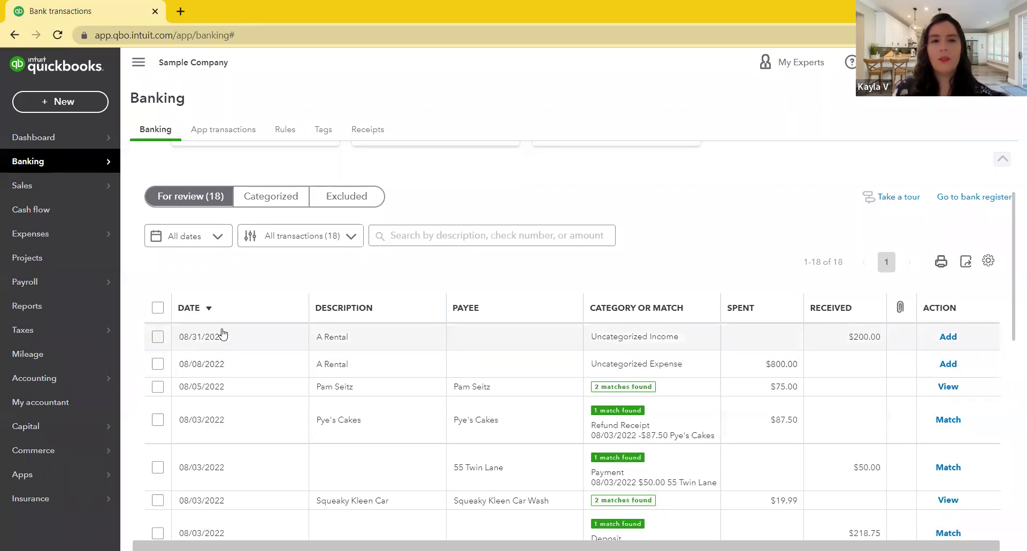
pyautogui.click(202, 308)
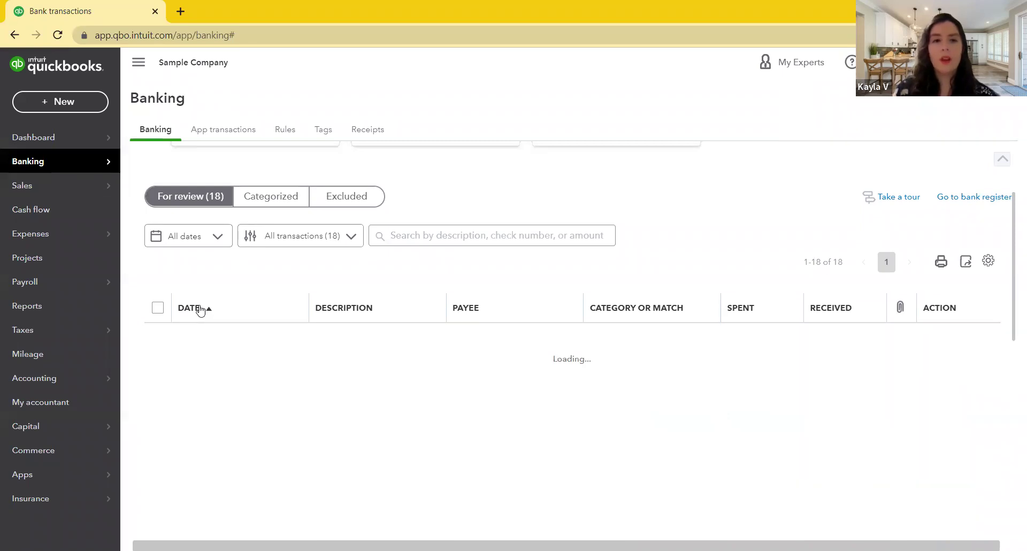
pyautogui.click(214, 309)
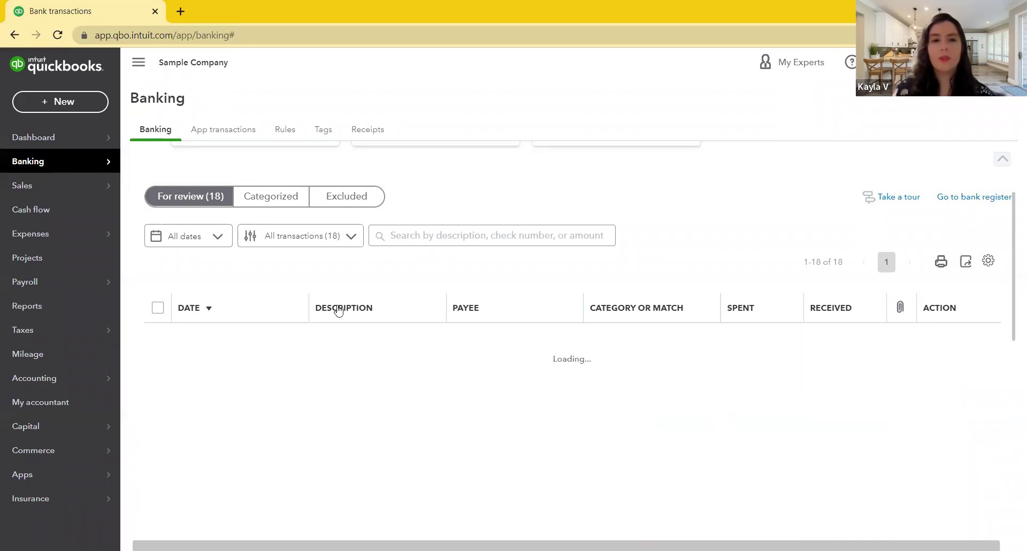
# - Sort the transactions for review by description in ascending order and look through the list
pyautogui.click(375, 309)
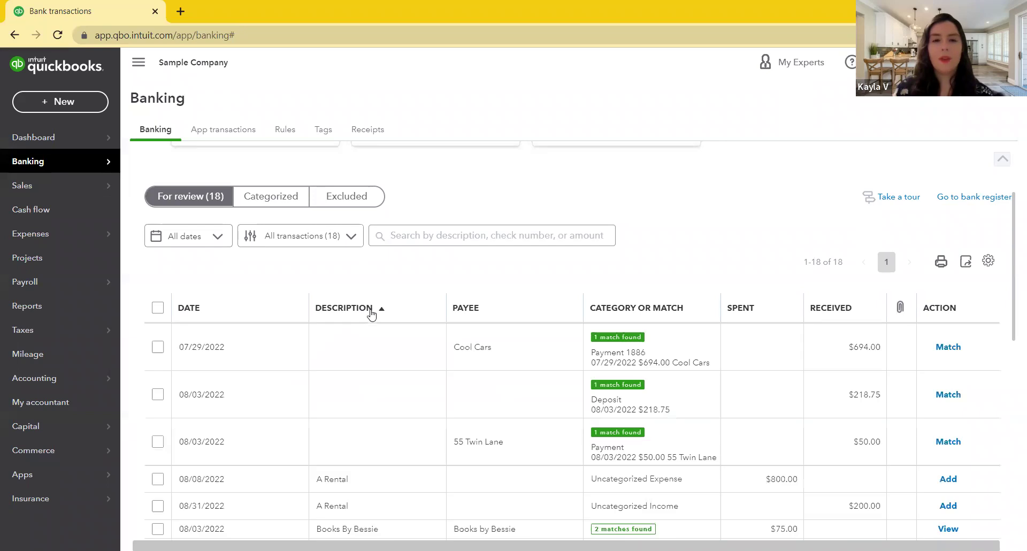
pyautogui.scroll(-1, 346, 252)
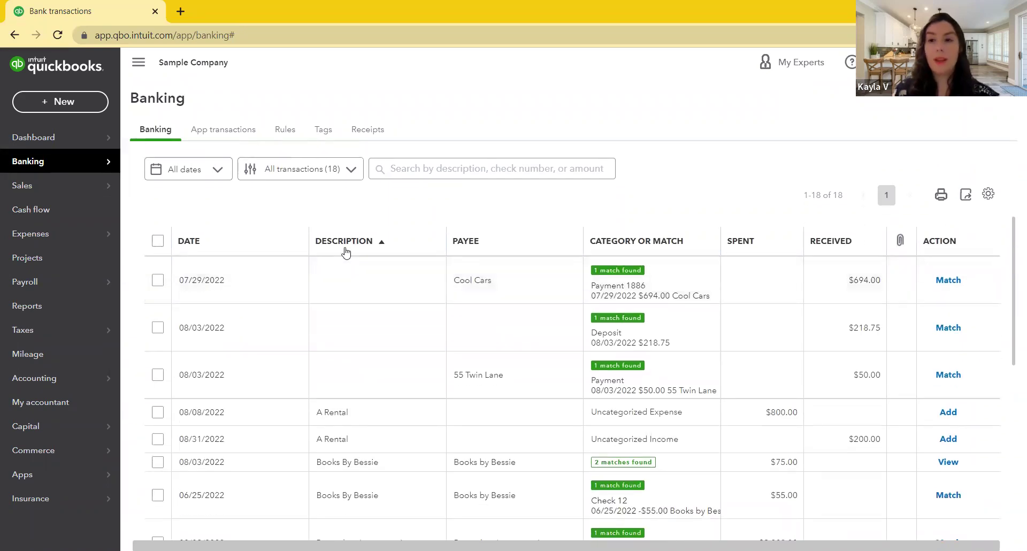
pyautogui.scroll(-2, 342, 272)
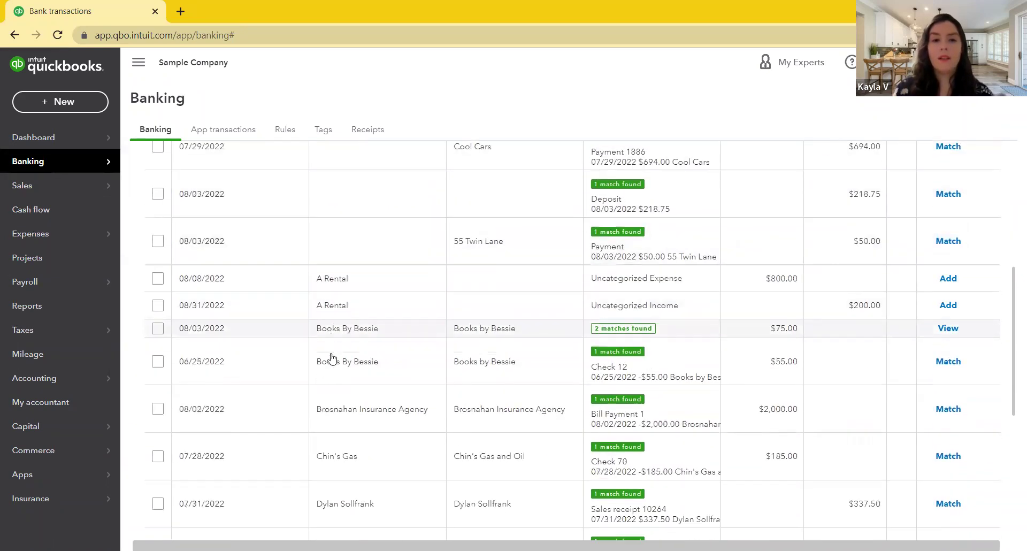
pyautogui.scroll(-3, 337, 449)
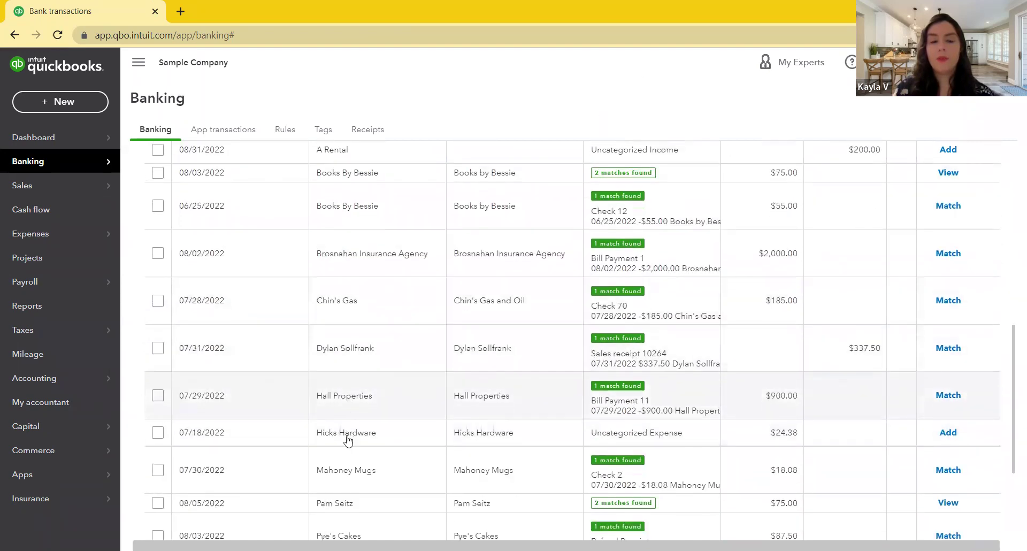
pyautogui.scroll(-2, 348, 439)
pyautogui.scroll(7, 345, 420)
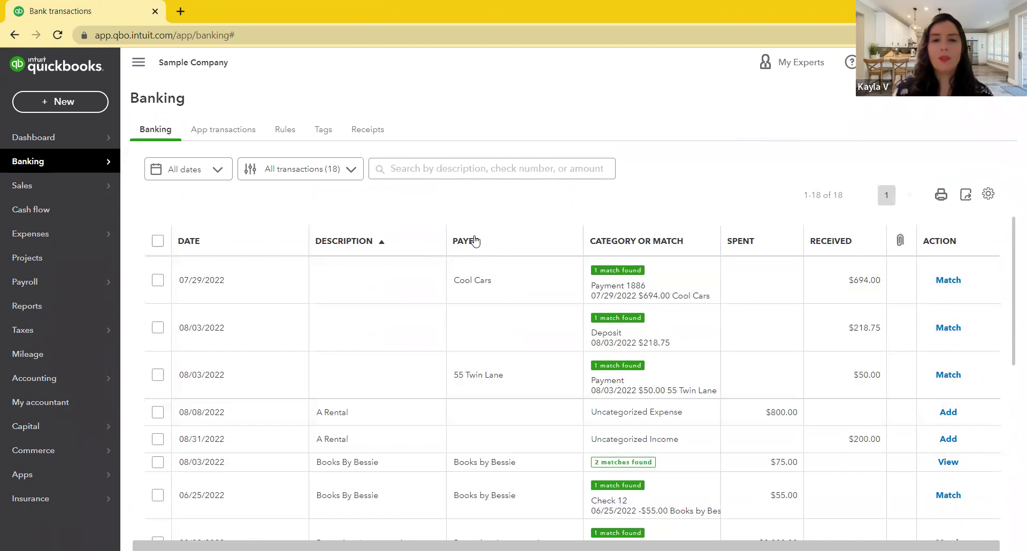
# - Sort the transactions for review by payee in ascending order and look through the list
pyautogui.click(474, 240)
pyautogui.scroll(-1, 495, 407)
pyautogui.scroll(-6, 497, 438)
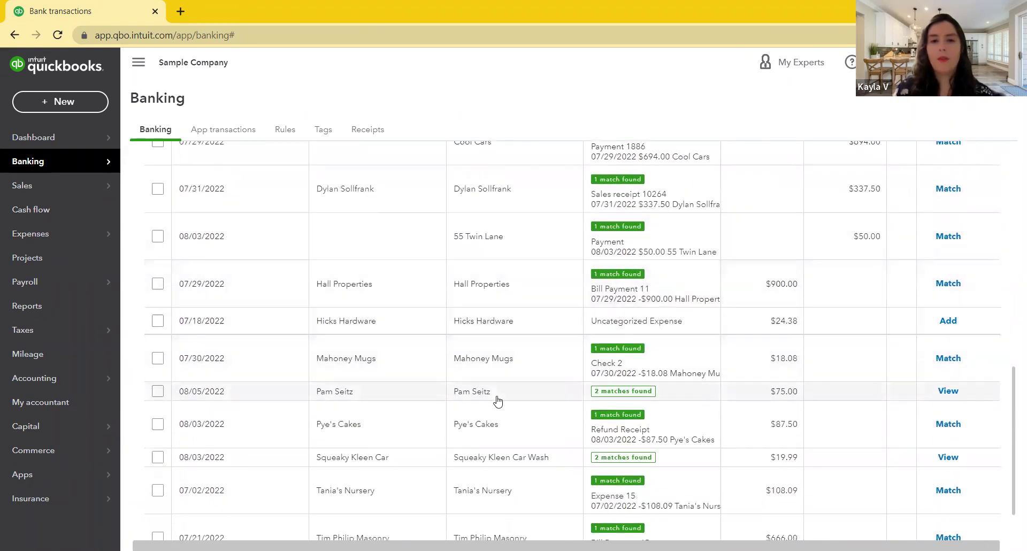
pyautogui.scroll(-2, 498, 400)
pyautogui.scroll(2, 496, 397)
pyautogui.scroll(3, 495, 321)
pyautogui.scroll(4, 492, 305)
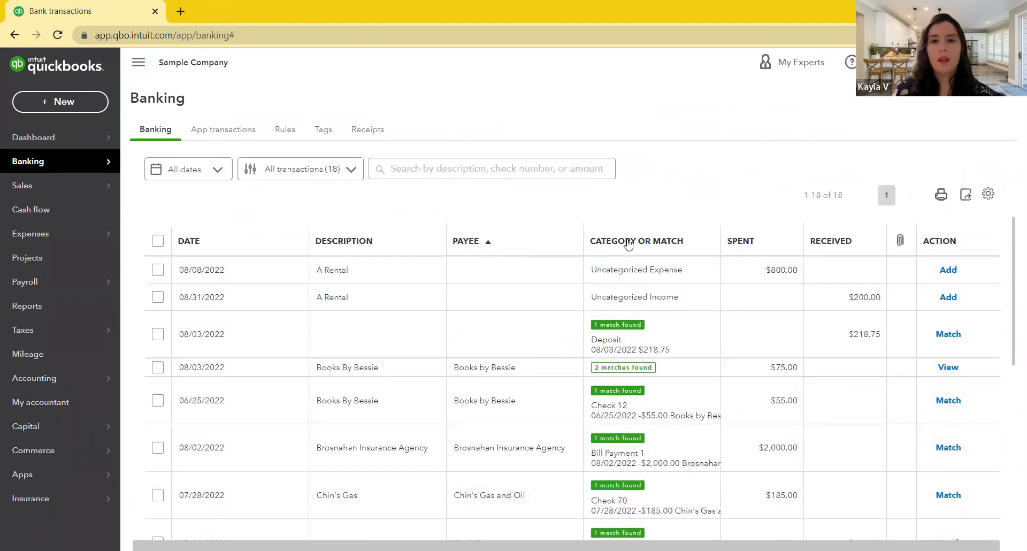
# - Sort the transactions for review by category or match, and finally by amount spent in ascending order
pyautogui.click(630, 242)
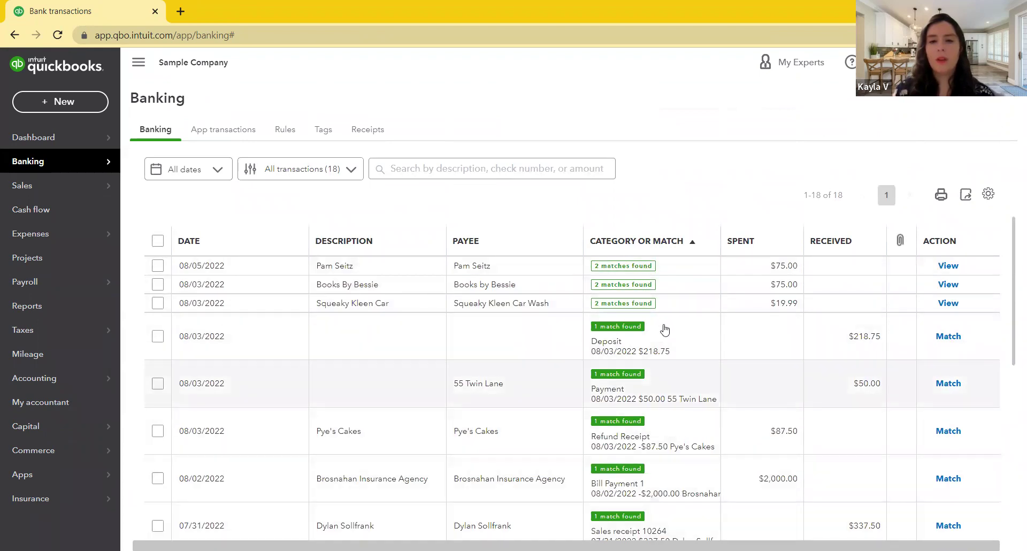
pyautogui.click(741, 242)
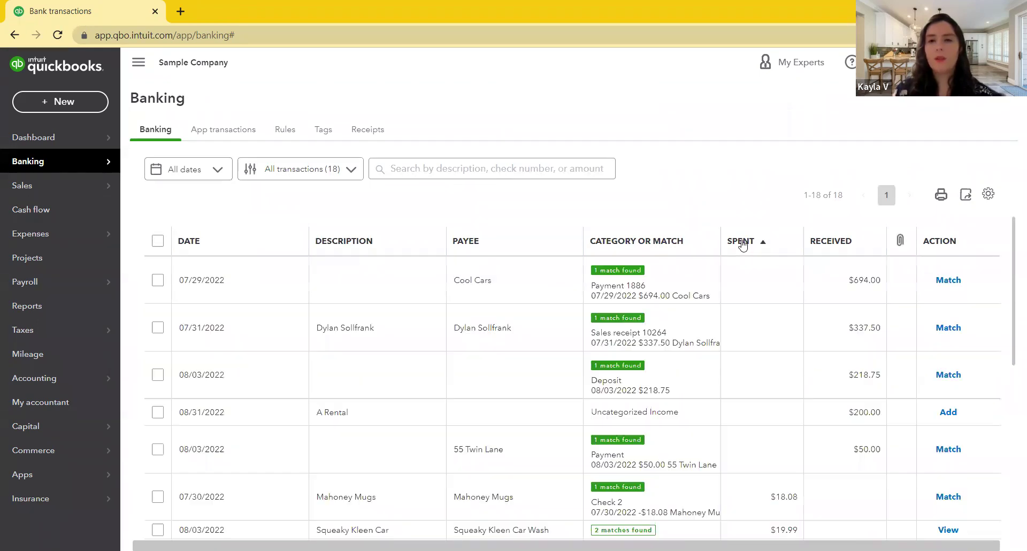
pyautogui.scroll(-2, 739, 478)
pyautogui.scroll(2, 781, 392)
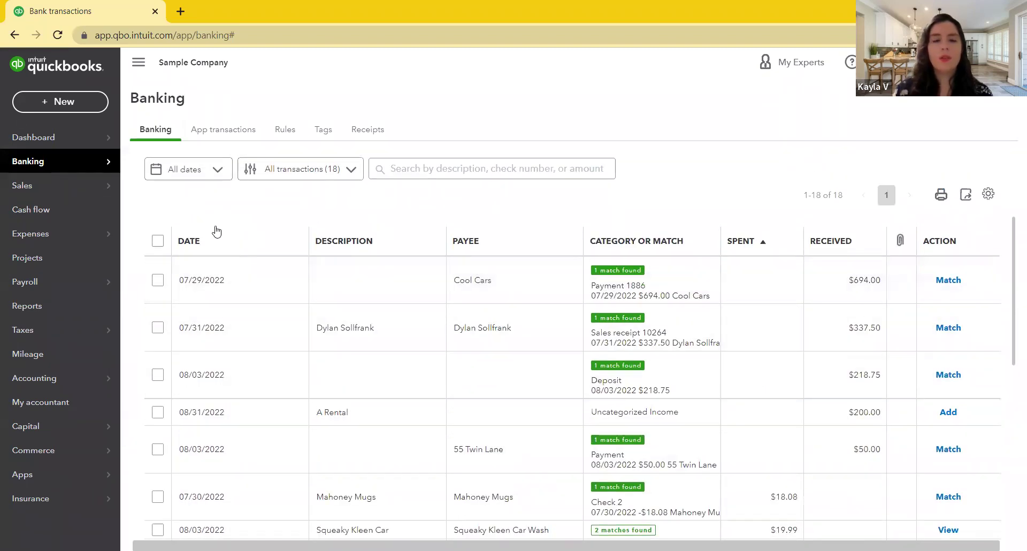
pyautogui.scroll(2, 266, 216)
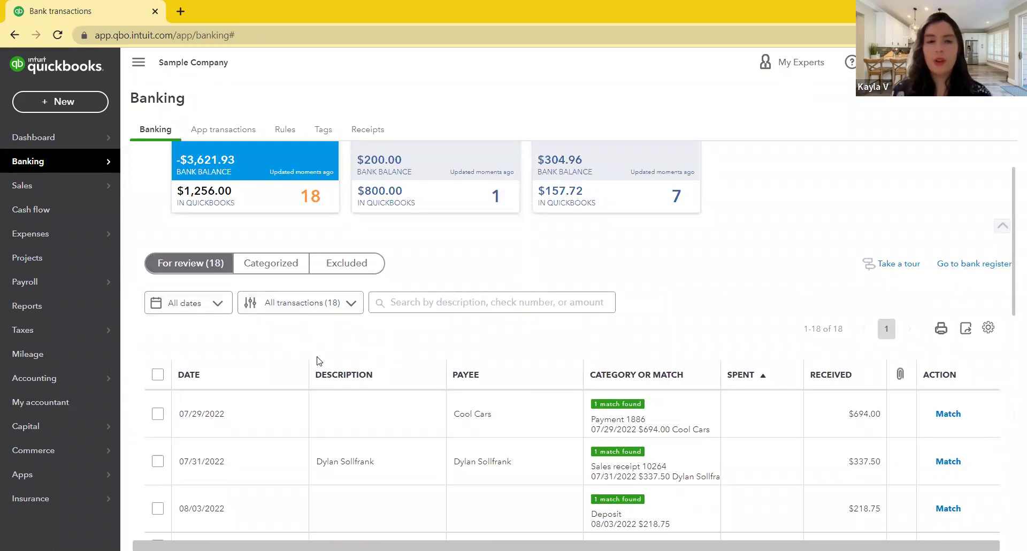
# - Show the Checking account's categorized transactions and sort them by date, oldest first
pyautogui.click(286, 267)
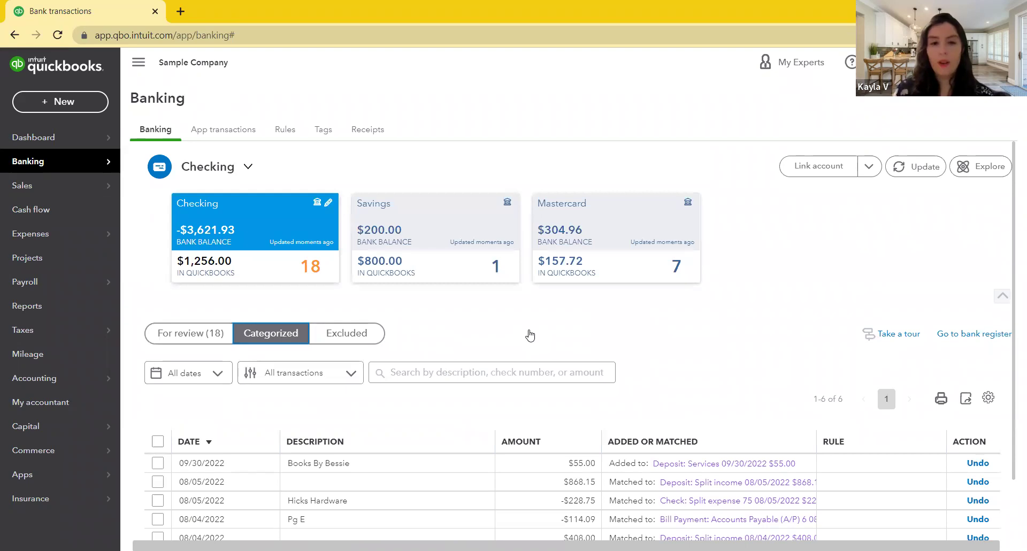
pyautogui.scroll(-1, 529, 335)
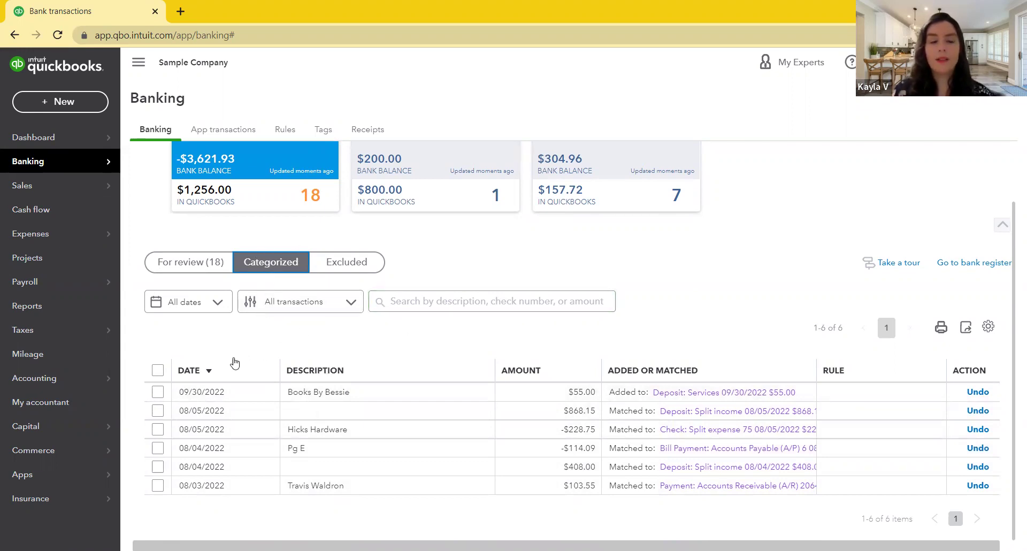
pyautogui.click(194, 371)
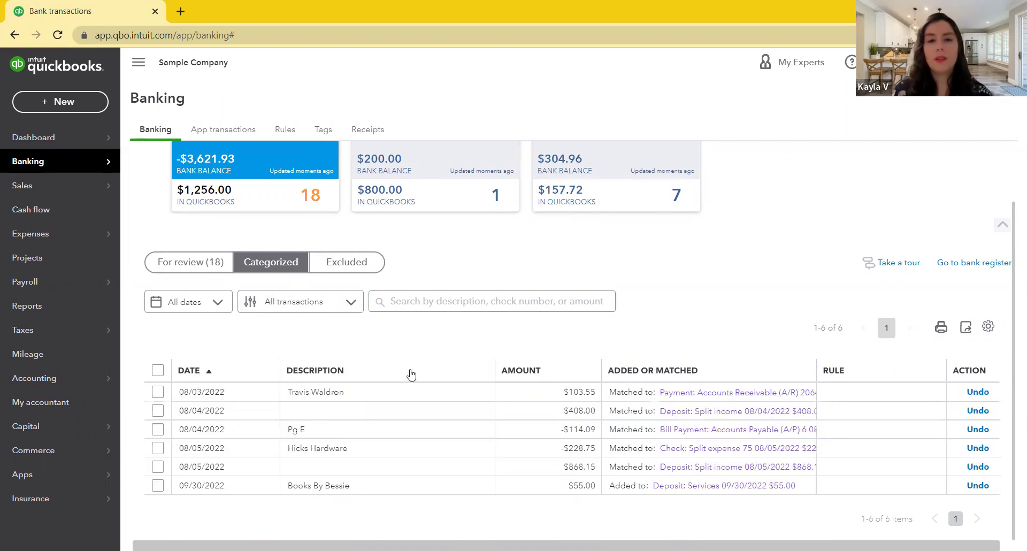
# - Sort the categorized transactions by amount, comparing both directions and ending in ascending order
pyautogui.click(530, 372)
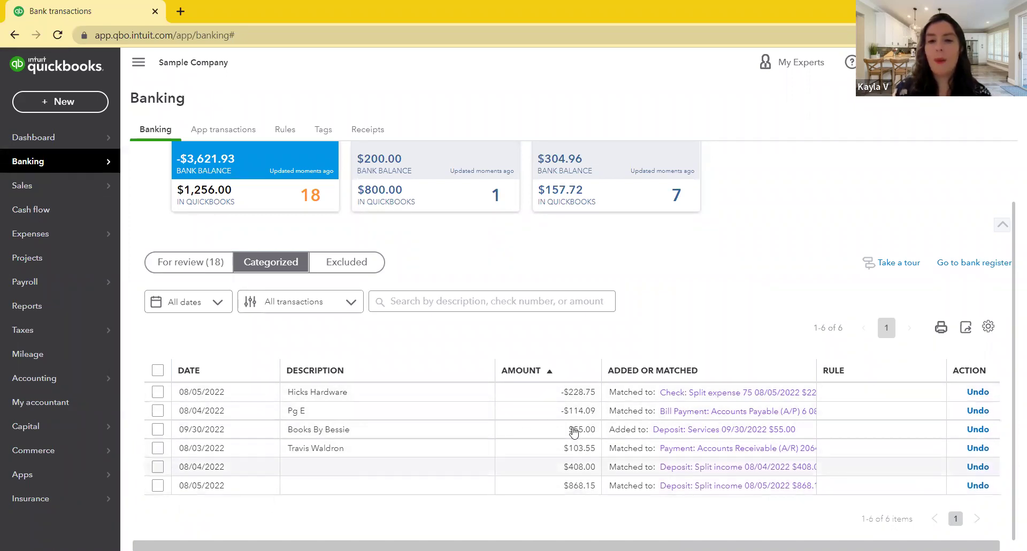
pyautogui.click(525, 377)
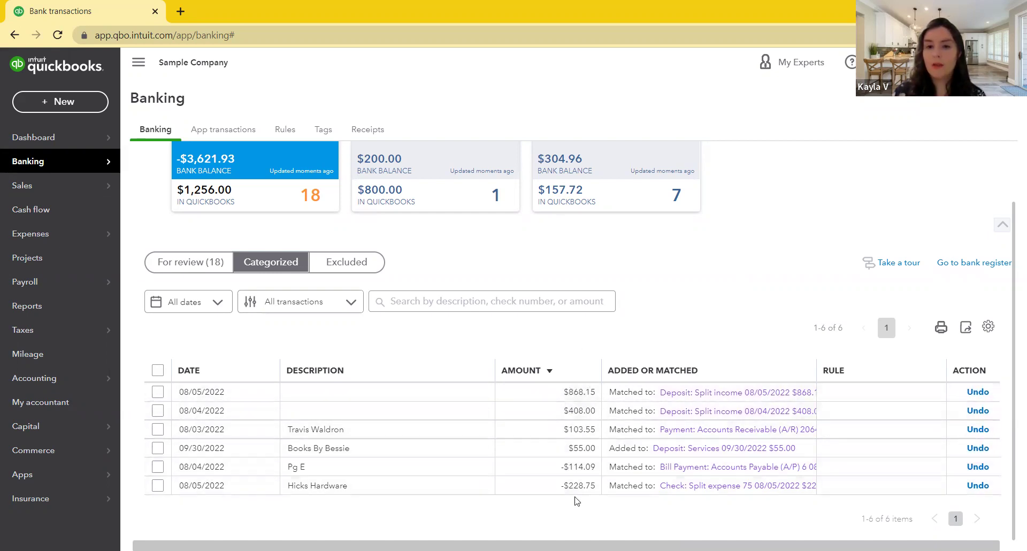
pyautogui.click(537, 371)
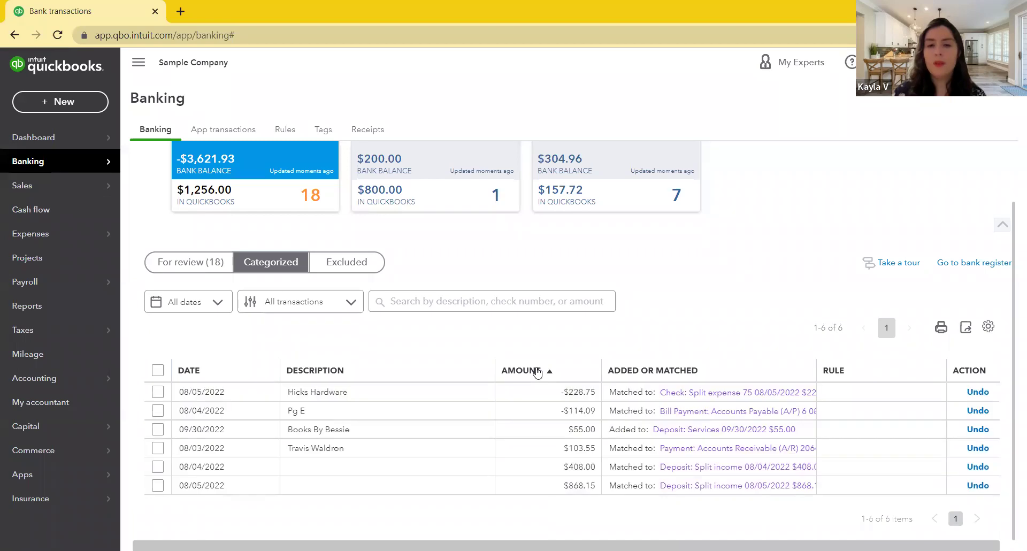
pyautogui.click(530, 371)
pyautogui.click(531, 370)
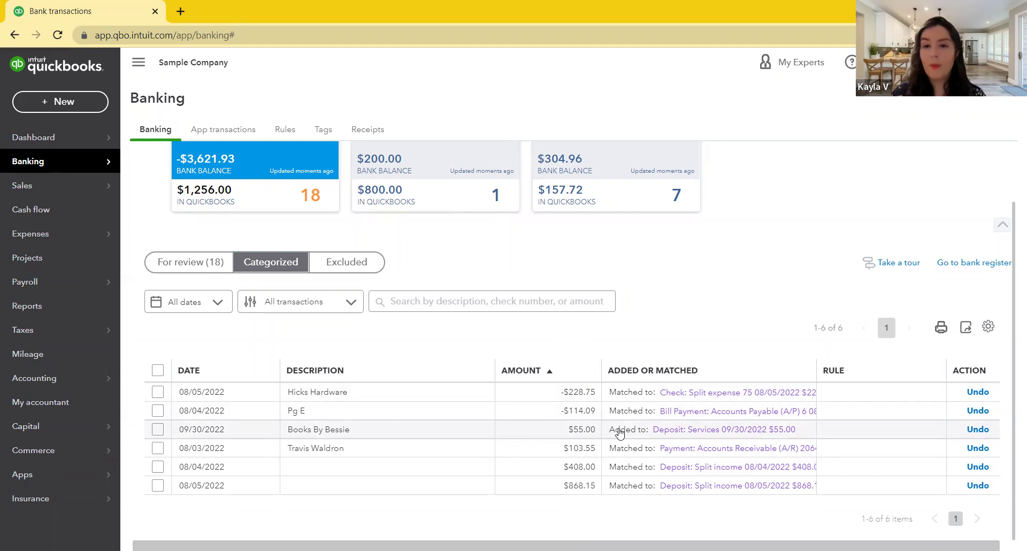
# - Review the deposit record linked to the 09/30/2022 Books By Bessie transaction and return to the categorized list
pyautogui.click(695, 434)
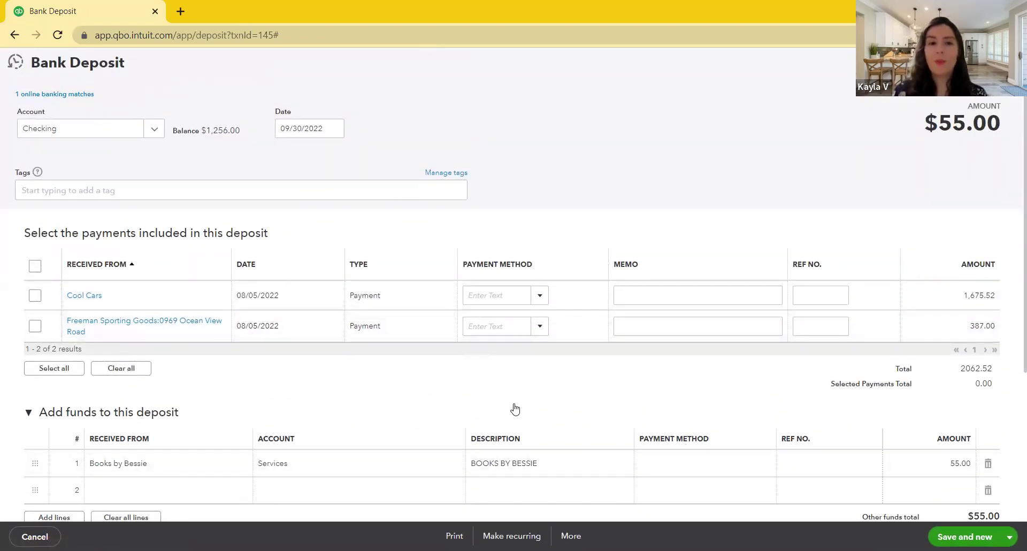
pyautogui.scroll(-4, 360, 385)
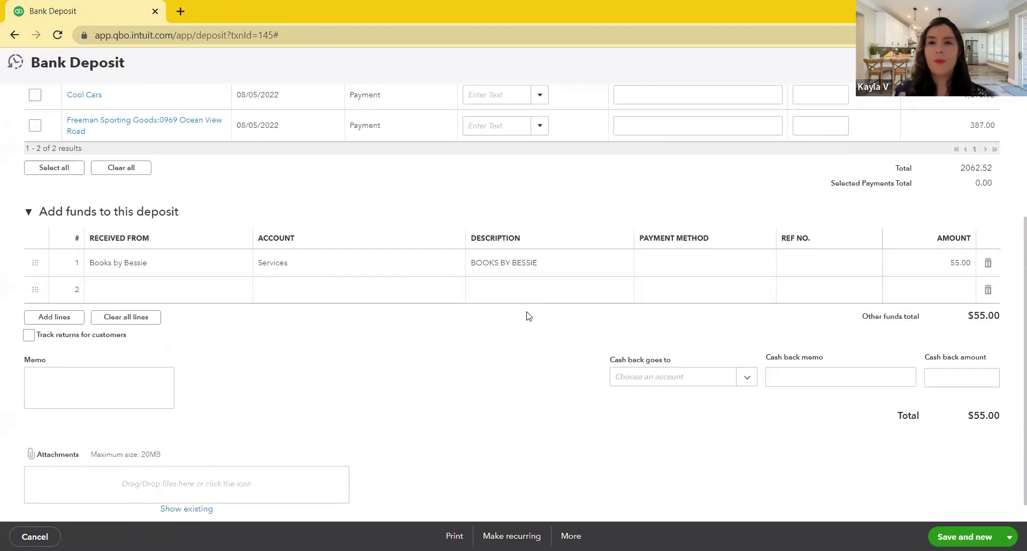
pyautogui.hotkey('alt', 'Left')
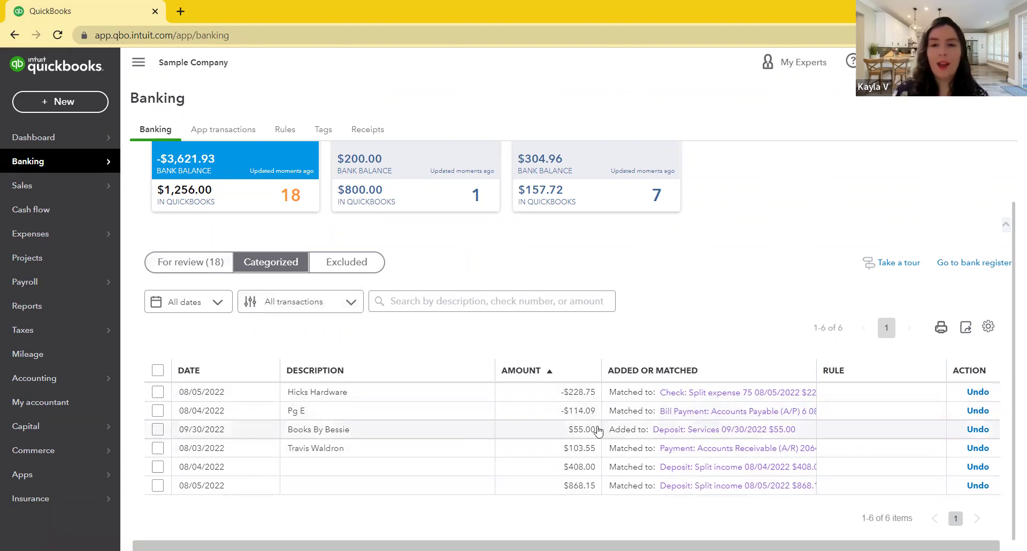
# - Undo the match of the 08/04/2022 Pg E transaction for -$114.09 and bring up the transactions for review
pyautogui.click(979, 412)
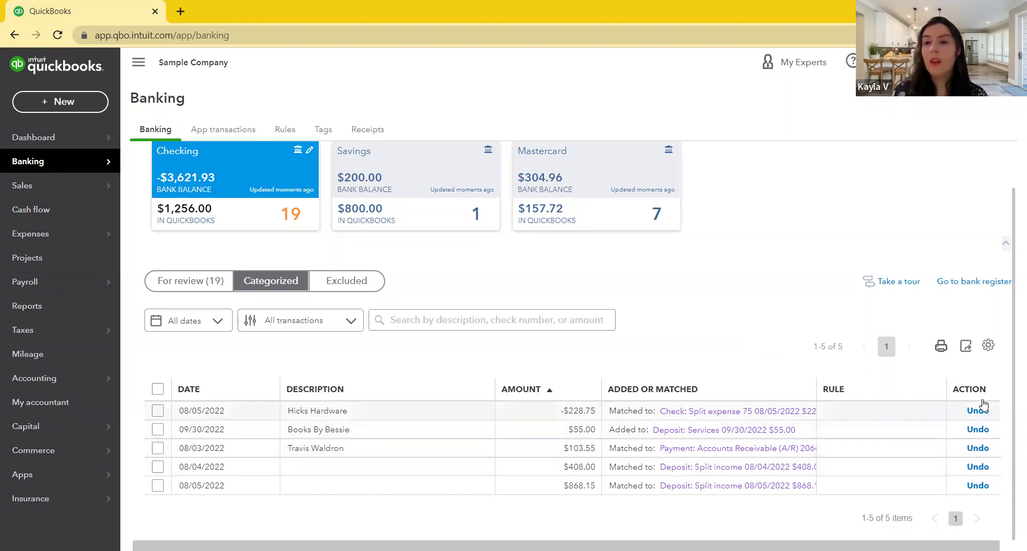
pyautogui.click(190, 281)
pyautogui.scroll(-1, 643, 412)
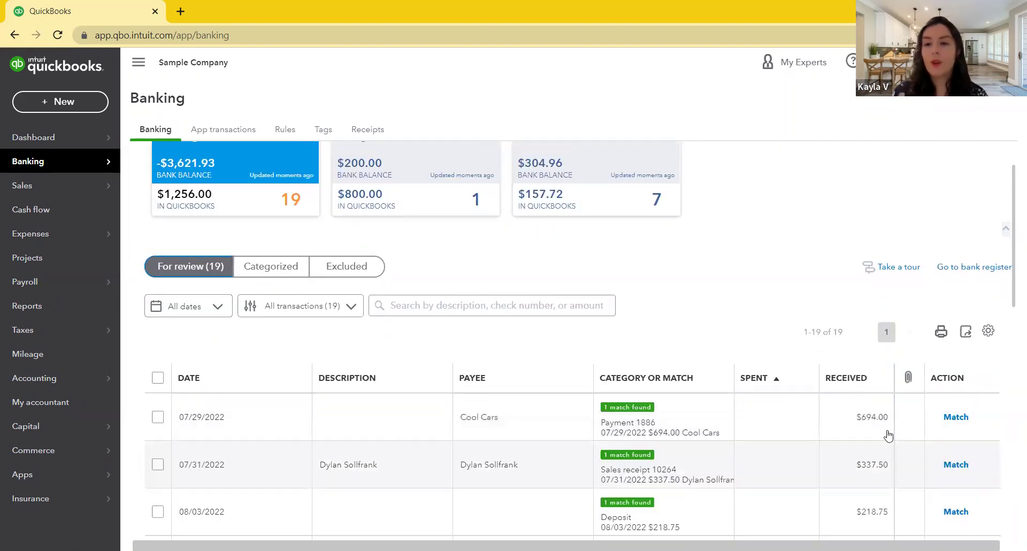
# - Check the categorized list without the Pg E transaction and look for it among the transactions for review
pyautogui.click(271, 267)
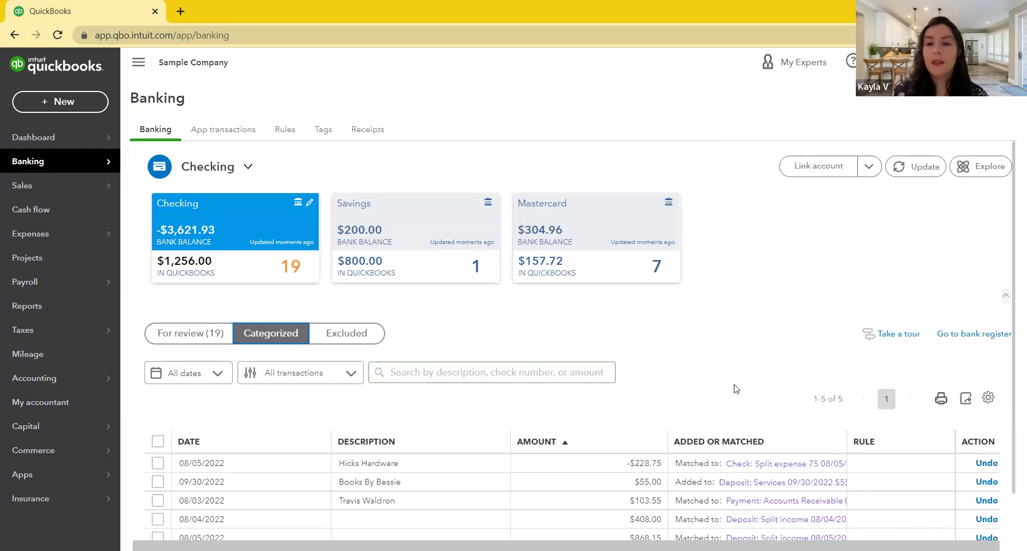
pyautogui.scroll(-1, 959, 453)
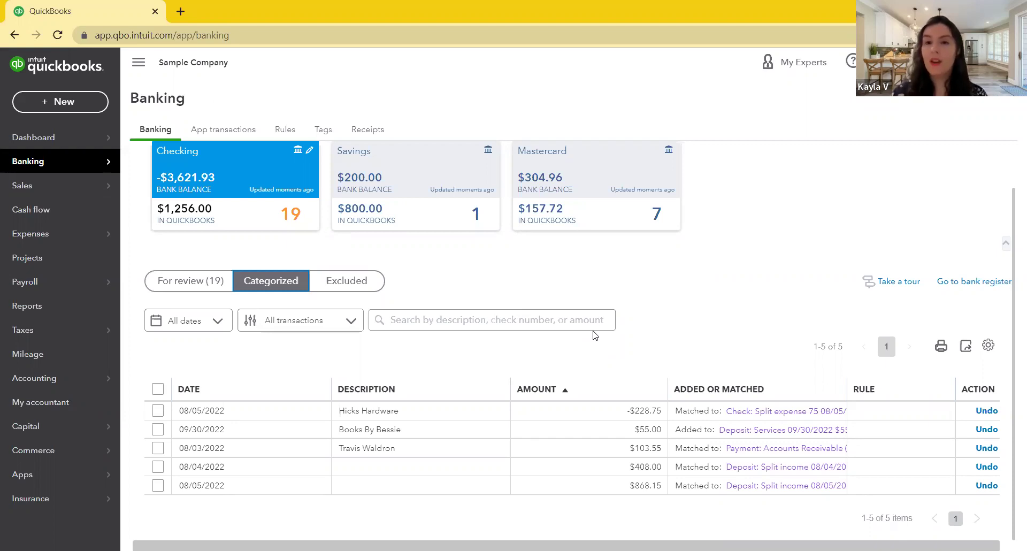
pyautogui.click(217, 282)
pyautogui.scroll(-4, 576, 426)
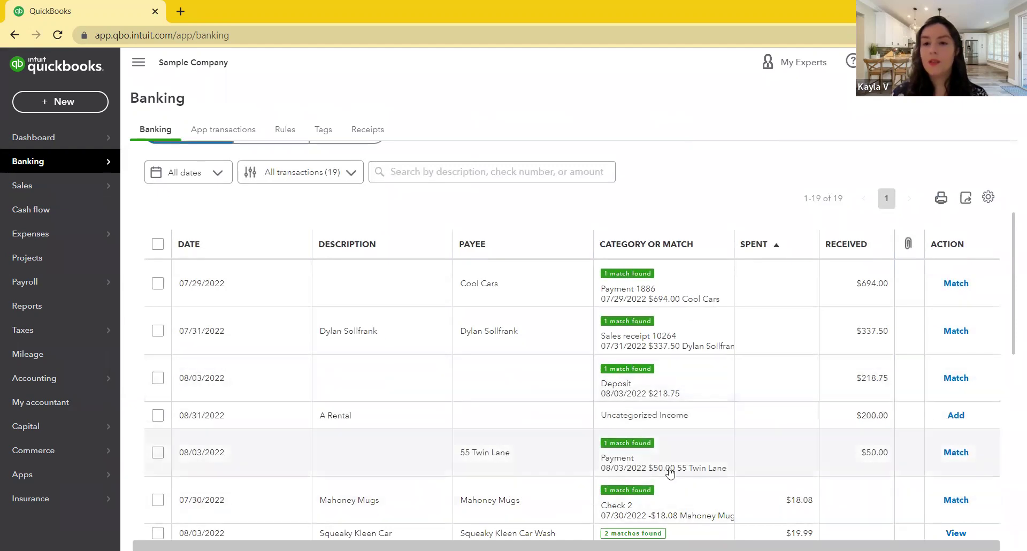